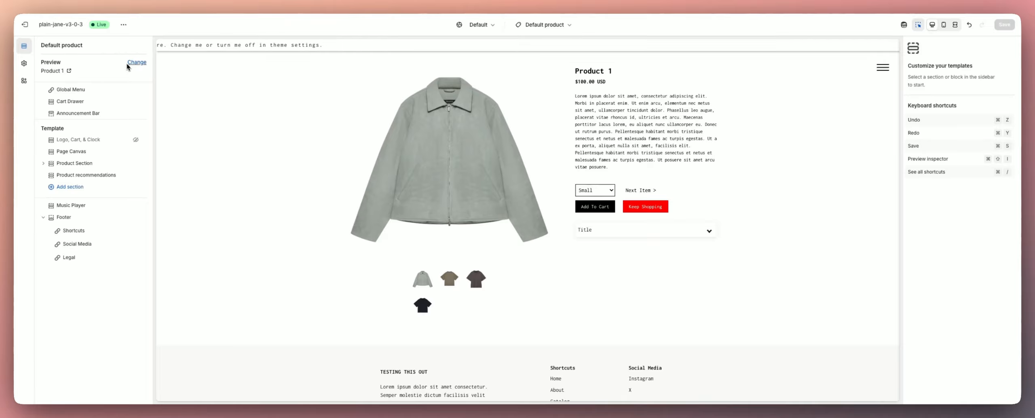
Step: Open the preview product selection and look through the available products
{"action": "left_click", "coordinate": [137, 63]}
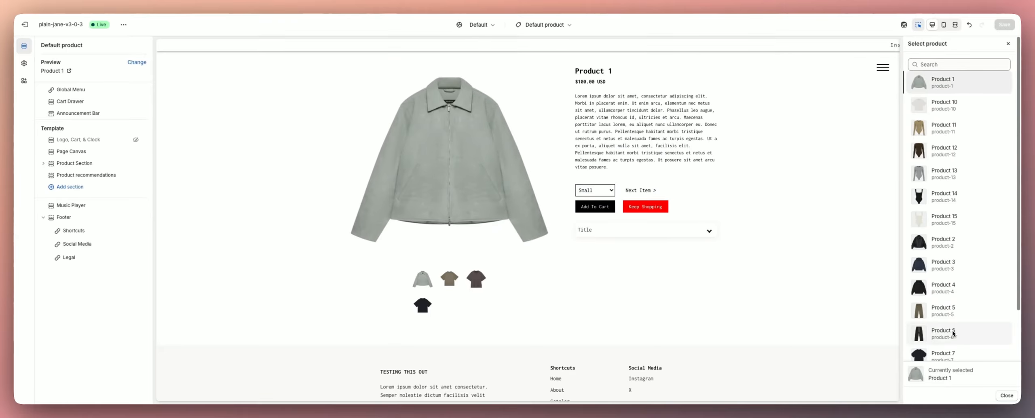
{"action": "scroll", "coordinate": [952, 329], "scroll_direction": "down", "scroll_amount": 3}
{"action": "scroll", "coordinate": [953, 330], "scroll_direction": "up", "scroll_amount": 3}
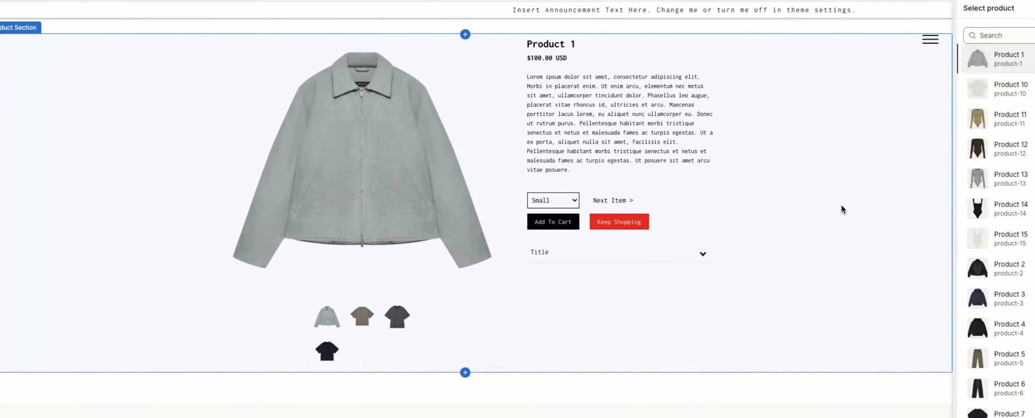
Step: Select and expand the Product Section, and add another Product Accordion block at its end
{"action": "left_click", "coordinate": [829, 200]}
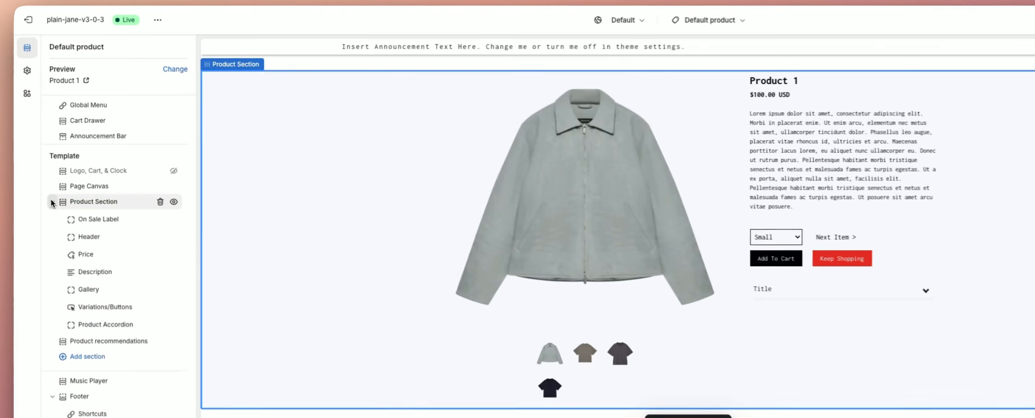
{"action": "left_click", "coordinate": [43, 163]}
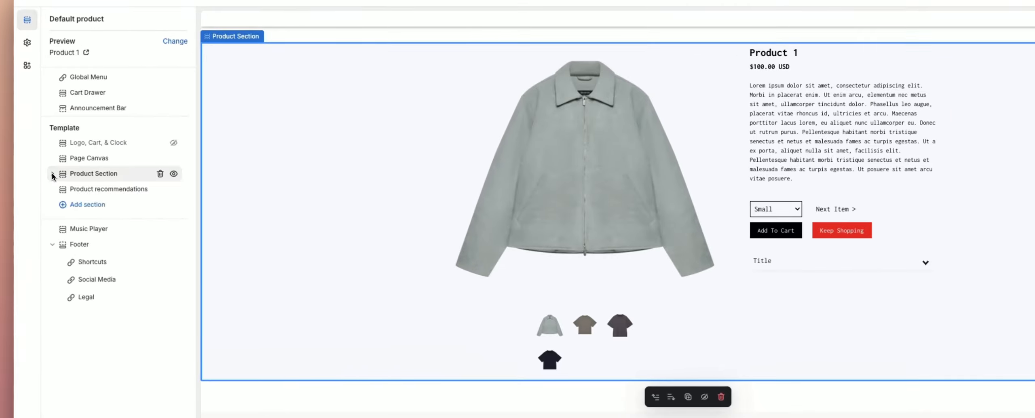
{"action": "left_click", "coordinate": [44, 164]}
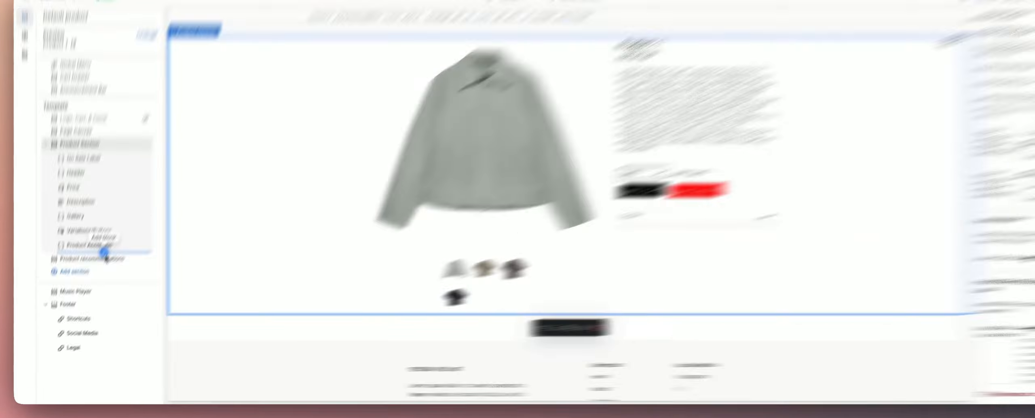
{"action": "left_click", "coordinate": [98, 263]}
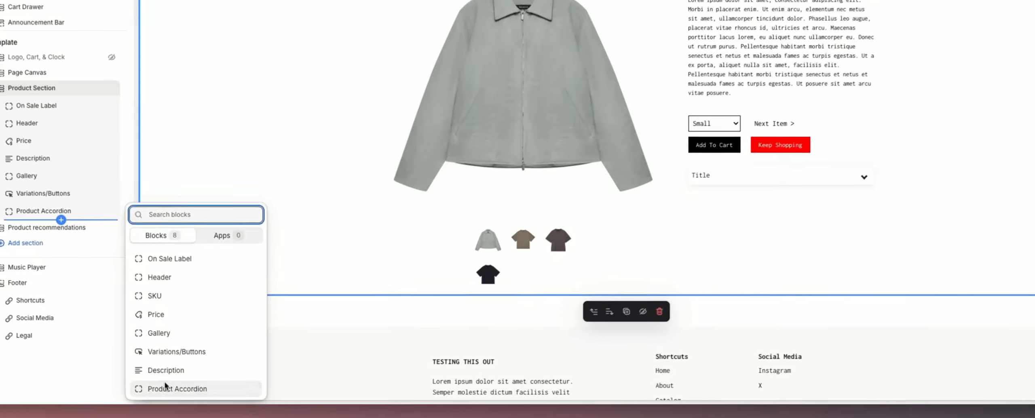
{"action": "left_click", "coordinate": [187, 393]}
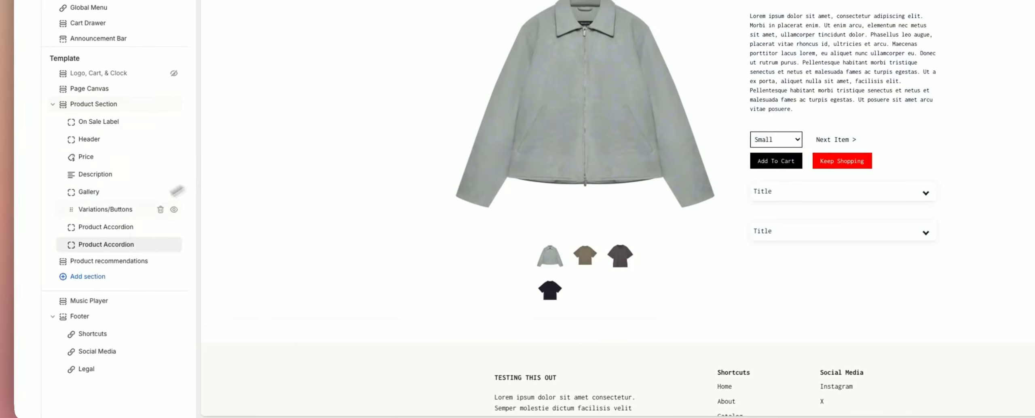
Step: Add a SKU block to the Product Section and move it between Header and Price
{"action": "left_click", "coordinate": [123, 254]}
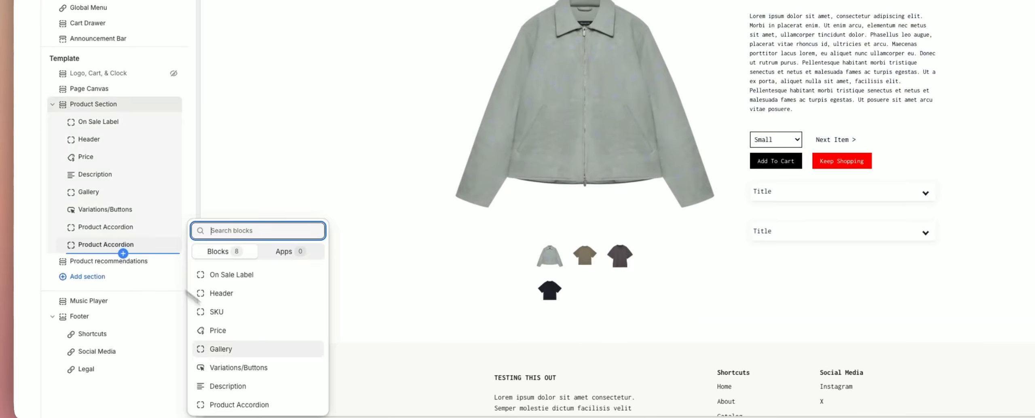
{"action": "left_click", "coordinate": [238, 312]}
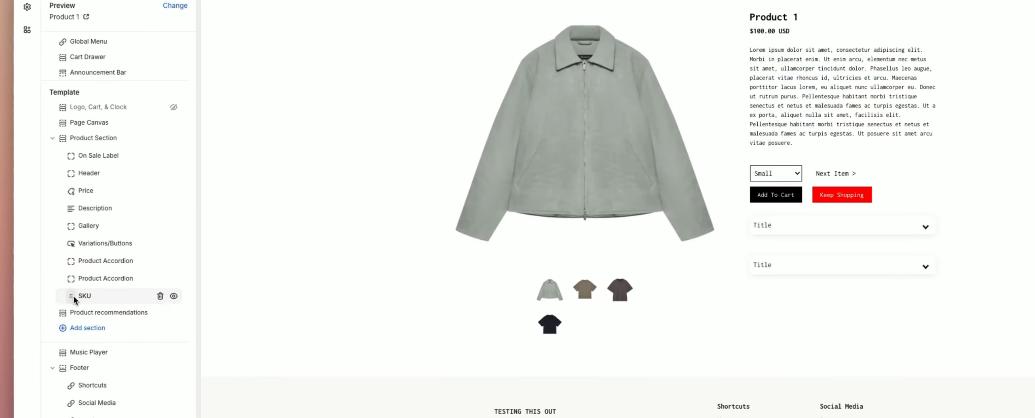
{"action": "left_click_drag", "start_coordinate": [69, 299], "coordinate": [79, 196]}
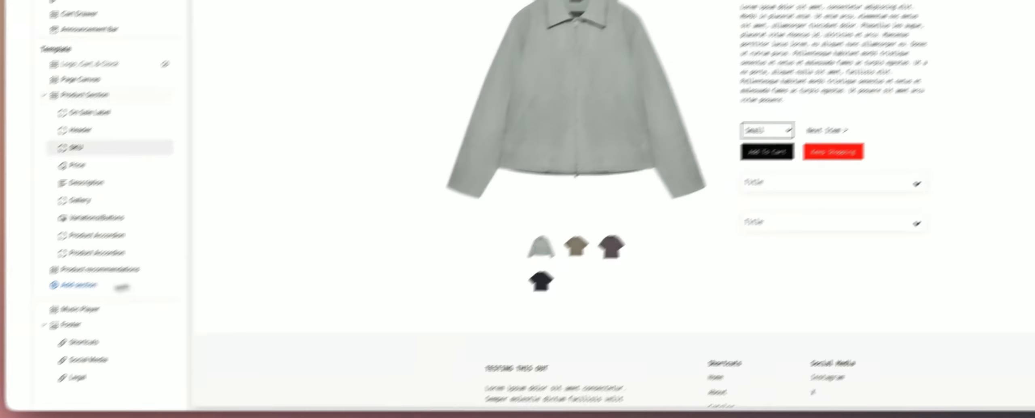
Step: In the Product Section's settings, try the image and gallery position options and leave Product Image On Right enabled
{"action": "left_click", "coordinate": [123, 256]}
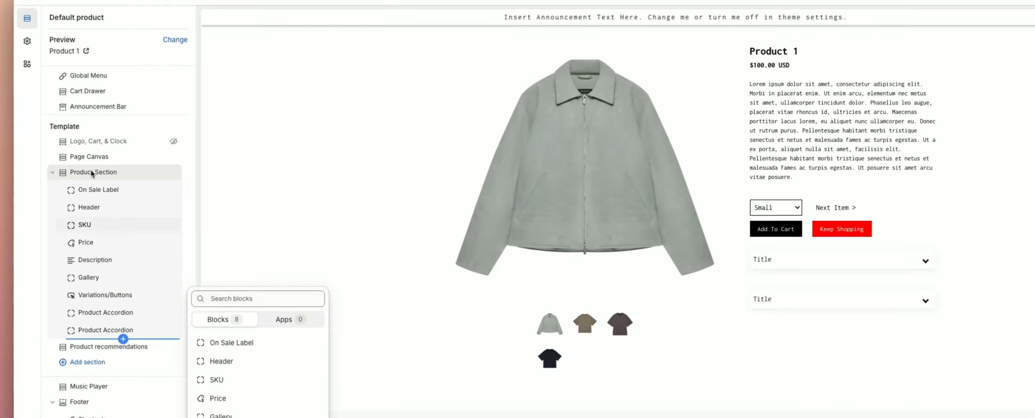
{"action": "left_click", "coordinate": [76, 164]}
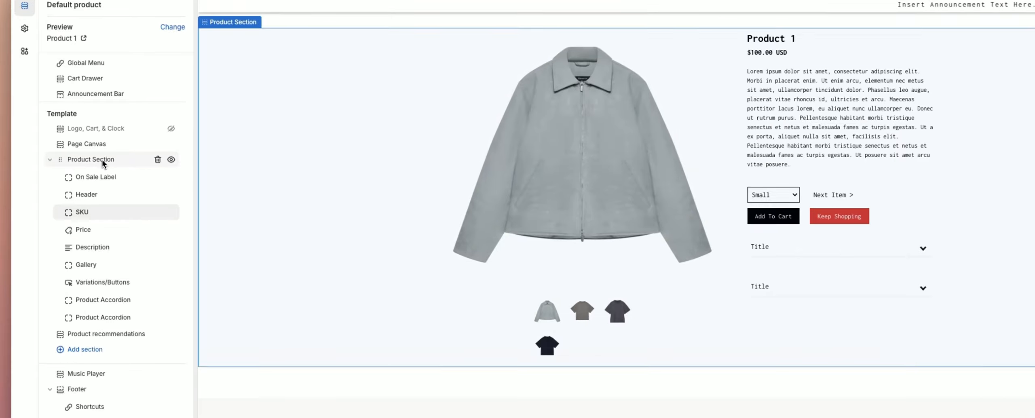
{"action": "left_click", "coordinate": [82, 163]}
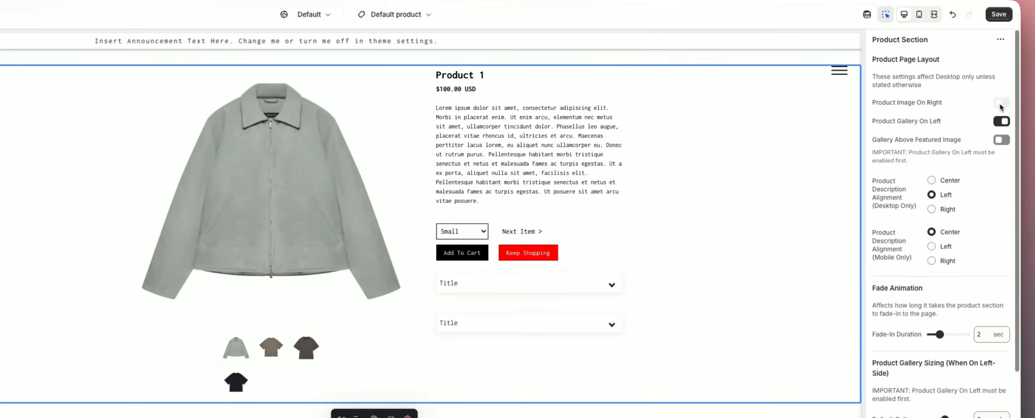
{"action": "left_click", "coordinate": [1006, 92]}
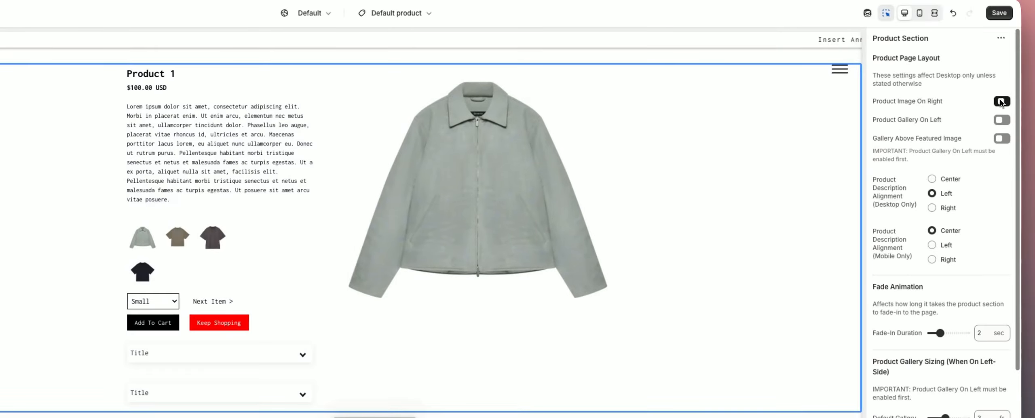
{"action": "left_click", "coordinate": [1001, 102]}
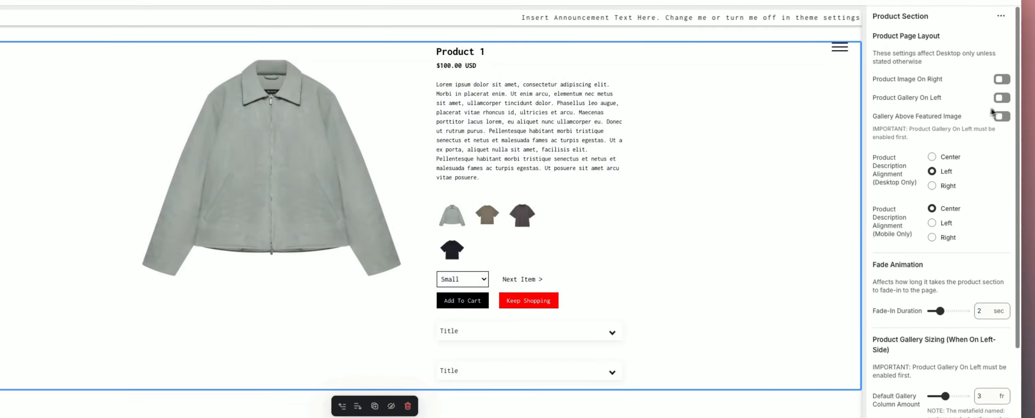
{"action": "left_click", "coordinate": [1002, 98]}
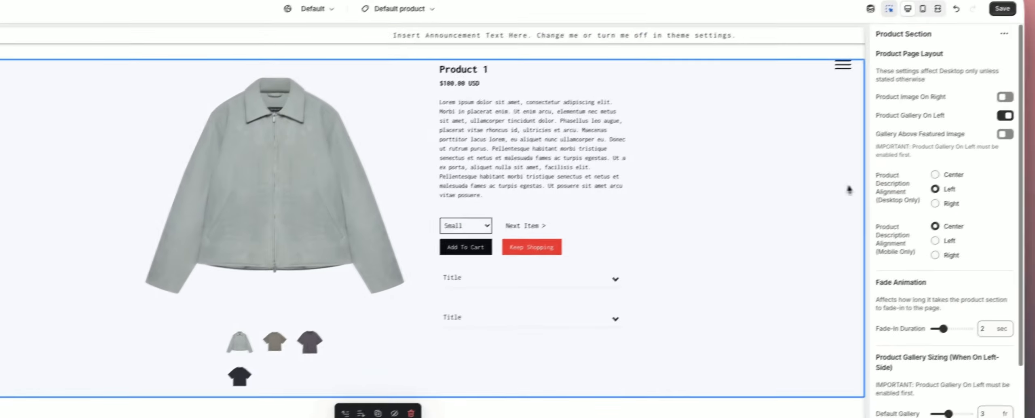
{"action": "left_click", "coordinate": [1005, 96]}
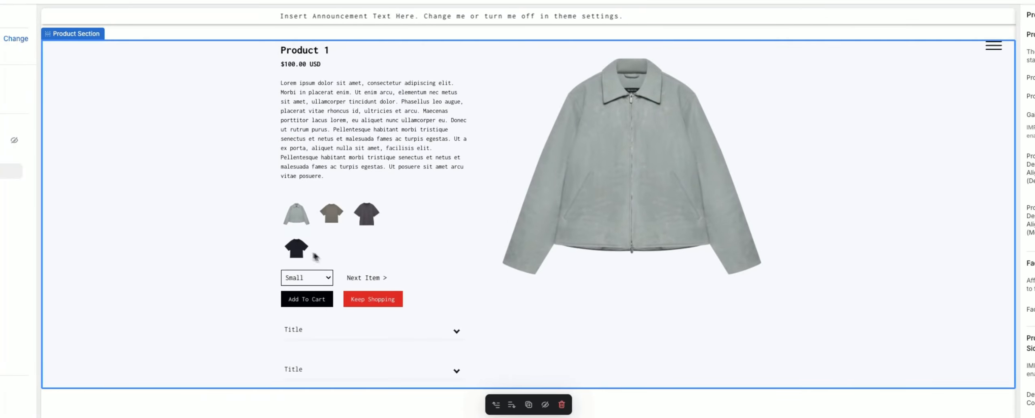
Step: Preview the product's gallery images on desktop by switching between the thumbnails and return to the grey jacket
{"action": "left_click", "coordinate": [337, 219]}
{"action": "left_click", "coordinate": [369, 219]}
{"action": "left_click", "coordinate": [336, 220]}
{"action": "left_click", "coordinate": [301, 219]}
{"action": "left_click", "coordinate": [300, 247]}
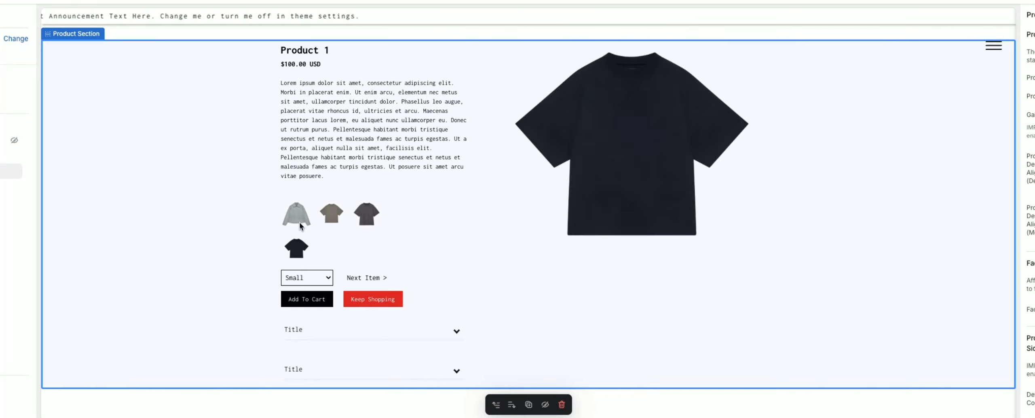
{"action": "left_click", "coordinate": [299, 225]}
Step: Try product section fade-in durations of 8 and 0 seconds, and set the duration to 4 seconds
{"action": "scroll", "coordinate": [920, 306], "scroll_direction": "down", "scroll_amount": 3}
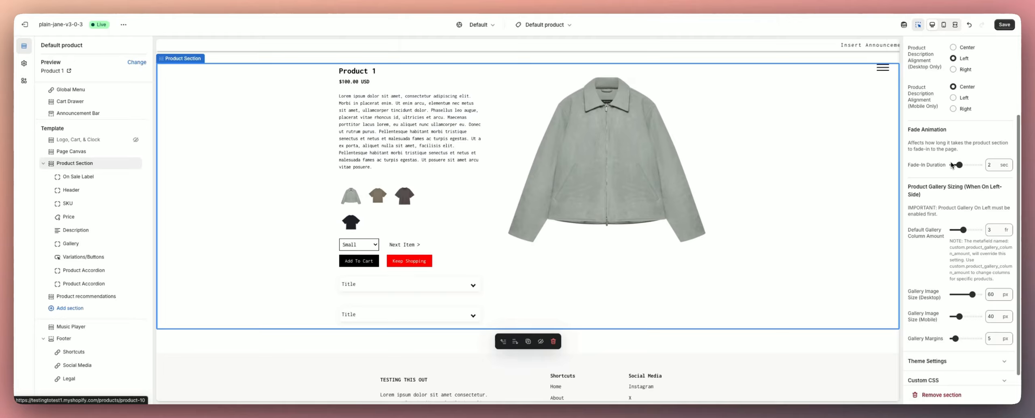
{"action": "left_click_drag", "start_coordinate": [961, 169], "coordinate": [1006, 167]}
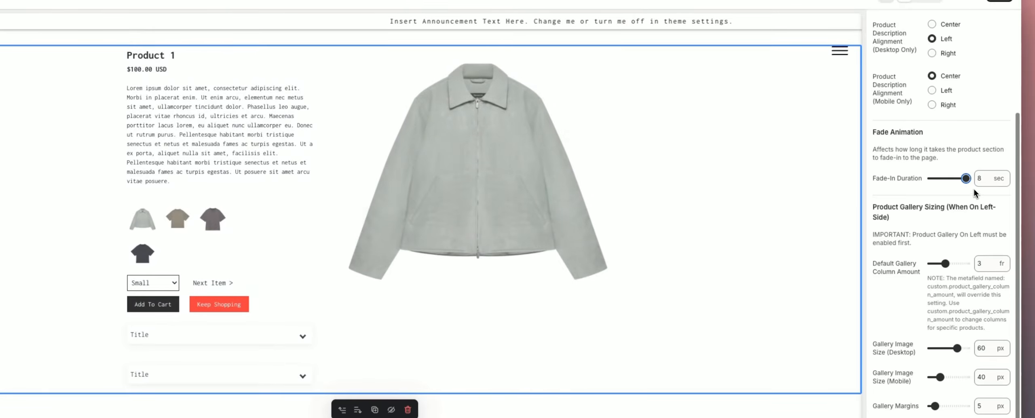
{"action": "left_click_drag", "start_coordinate": [966, 178], "coordinate": [931, 179]}
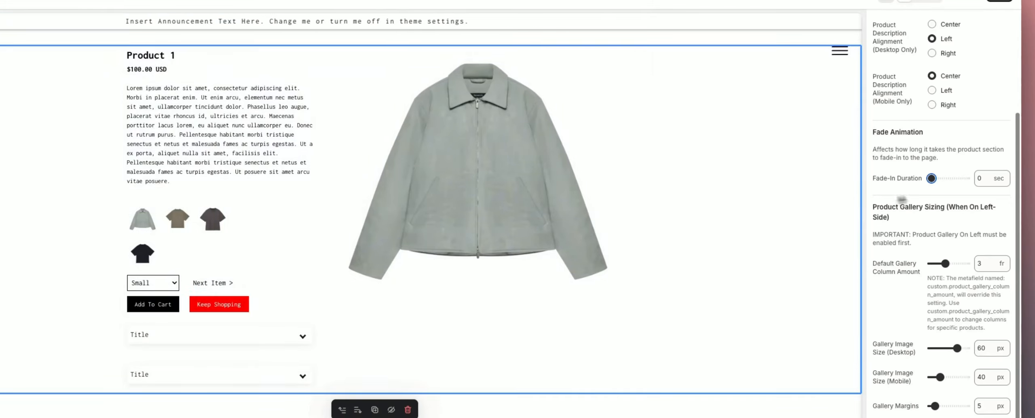
{"action": "left_click_drag", "start_coordinate": [936, 180], "coordinate": [949, 179]}
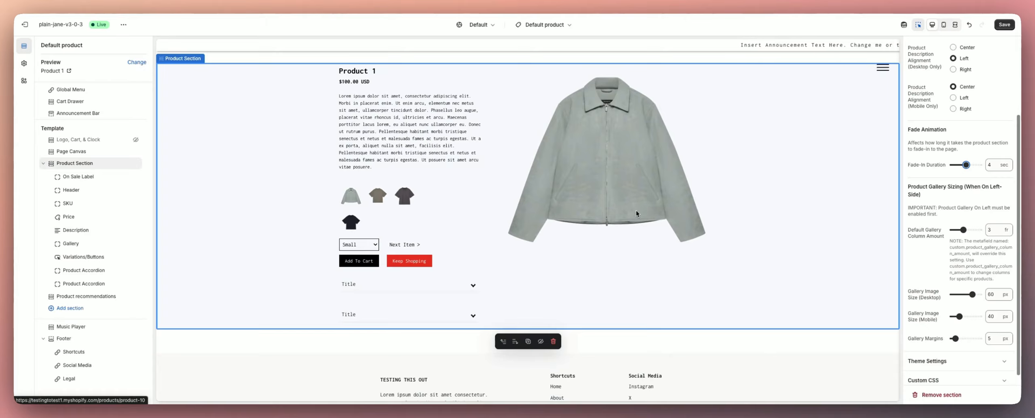
Step: Set the default gallery column amount to 4 and the gallery image sizes to 59 px for desktop and 68 px for mobile
{"action": "scroll", "coordinate": [961, 254], "scroll_direction": "down", "scroll_amount": 1}
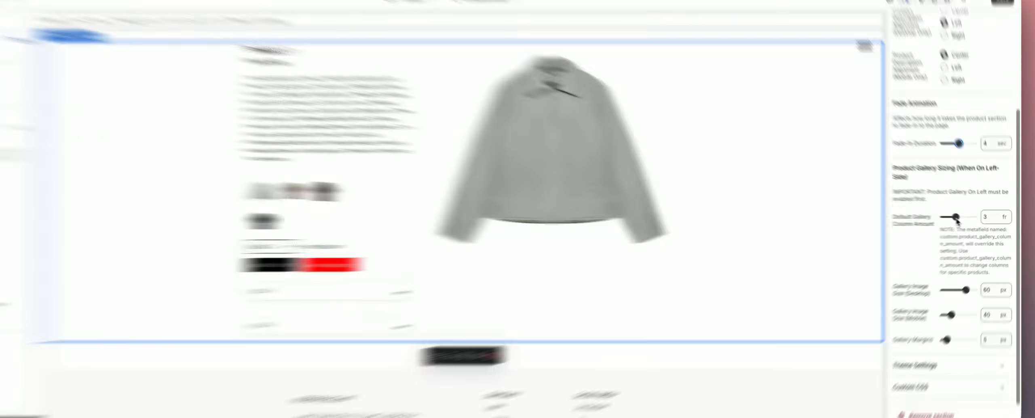
{"action": "left_click", "coordinate": [964, 220]}
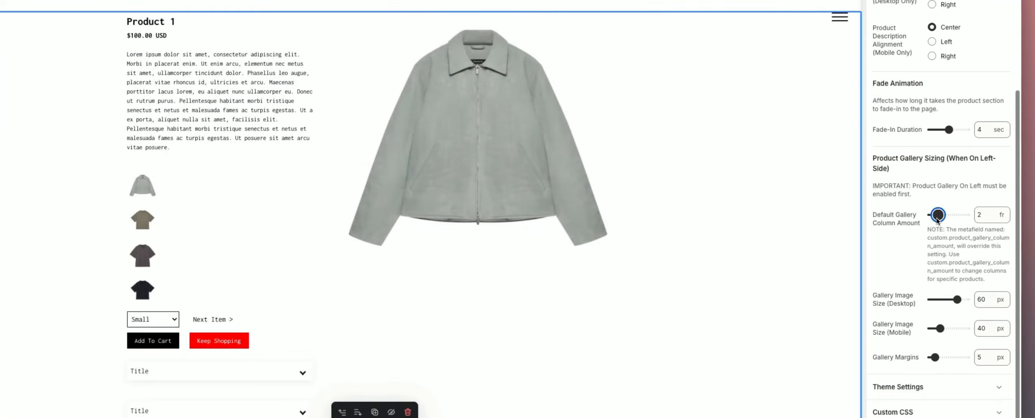
{"action": "left_click_drag", "start_coordinate": [937, 218], "coordinate": [968, 223]}
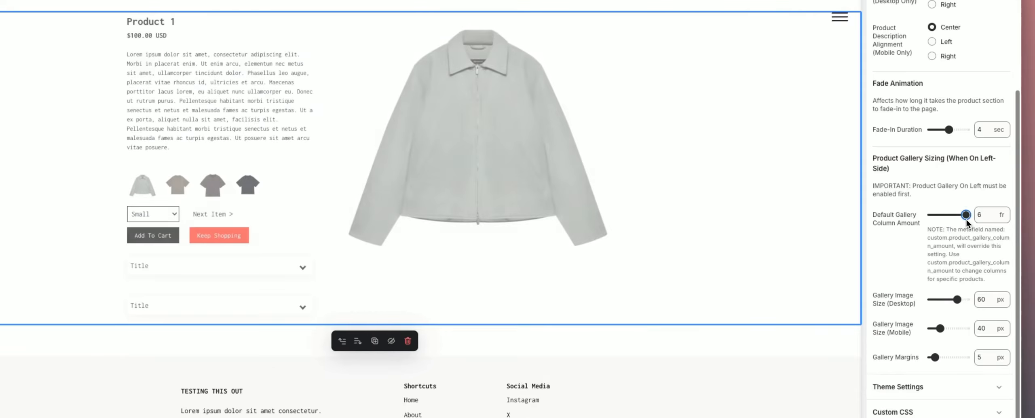
{"action": "left_click_drag", "start_coordinate": [966, 219], "coordinate": [961, 219]}
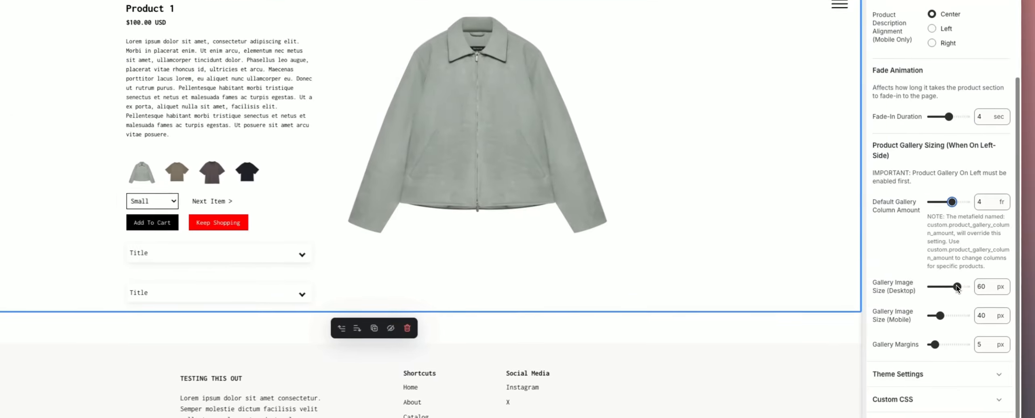
{"action": "left_click_drag", "start_coordinate": [973, 283], "coordinate": [958, 284]}
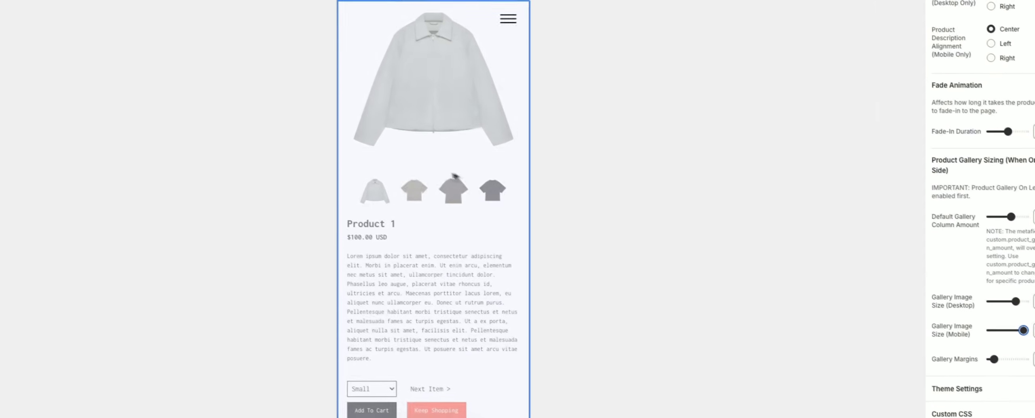
Step: Preview the gallery thumbnails in the mobile view, reselect the grey jacket and return to the desktop view
{"action": "left_click", "coordinate": [406, 187]}
{"action": "left_click", "coordinate": [453, 184]}
{"action": "left_click", "coordinate": [489, 181]}
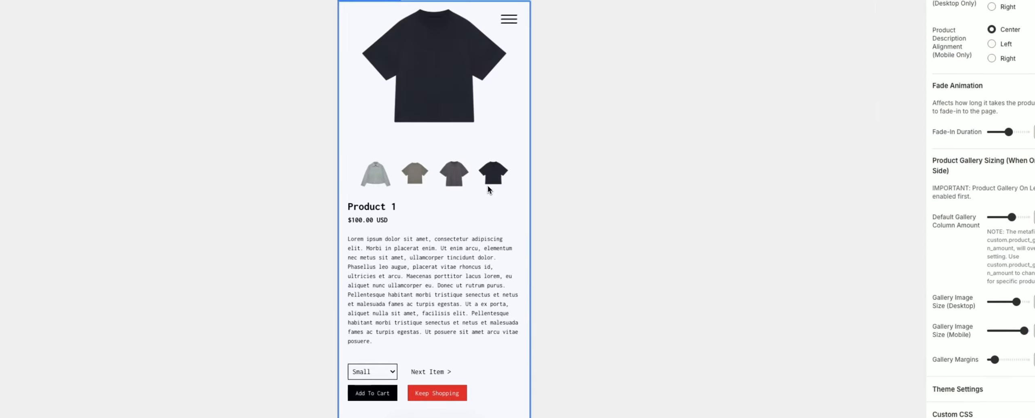
{"action": "left_click", "coordinate": [389, 184]}
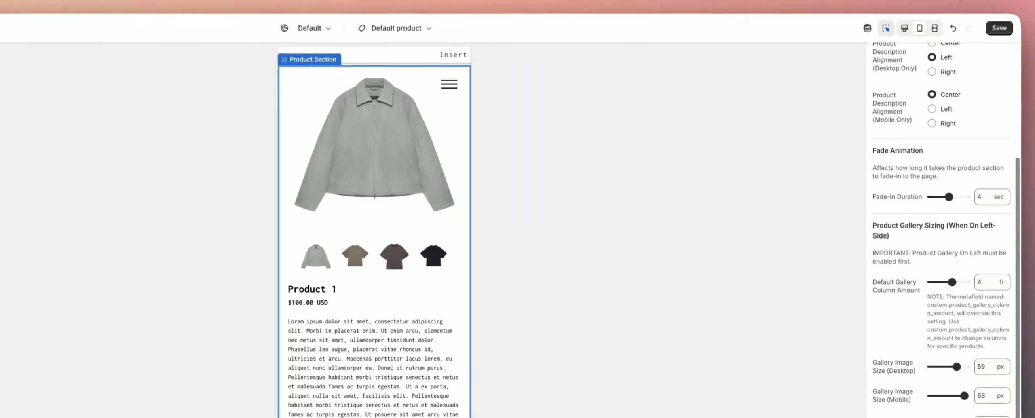
{"action": "left_click", "coordinate": [906, 28]}
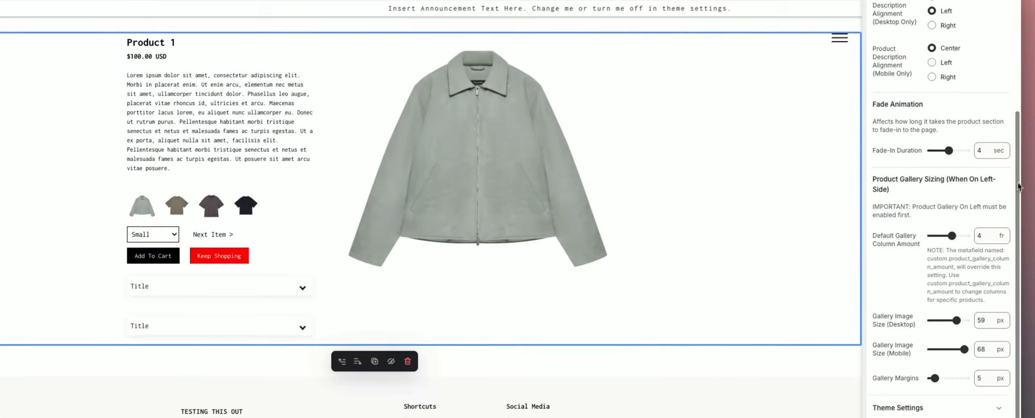
Step: Adjust the Header block's product title margin, trying 13 px and 0 px before choosing a value in between
{"action": "scroll", "coordinate": [941, 198], "scroll_direction": "up", "scroll_amount": 5}
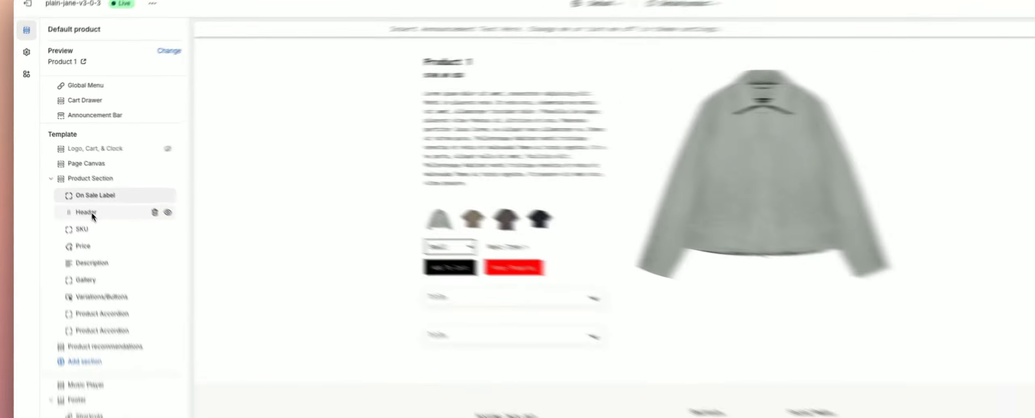
{"action": "left_click", "coordinate": [72, 190]}
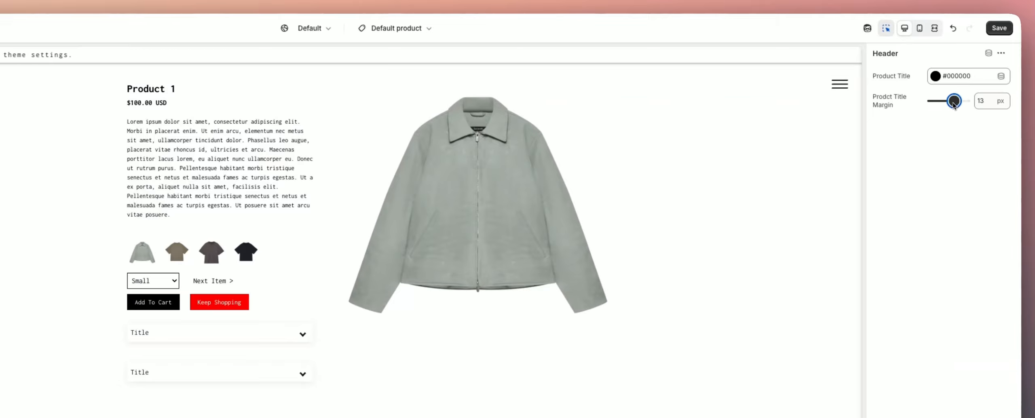
{"action": "left_click", "coordinate": [142, 87]}
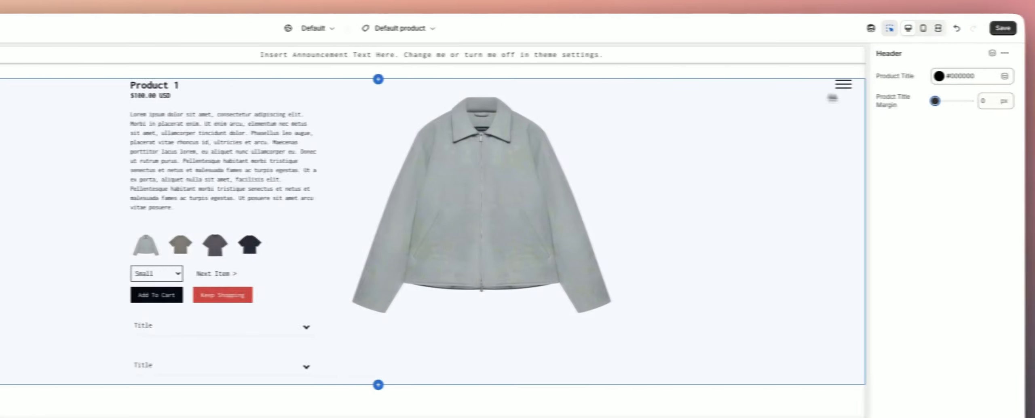
{"action": "left_click_drag", "start_coordinate": [934, 100], "coordinate": [949, 101]}
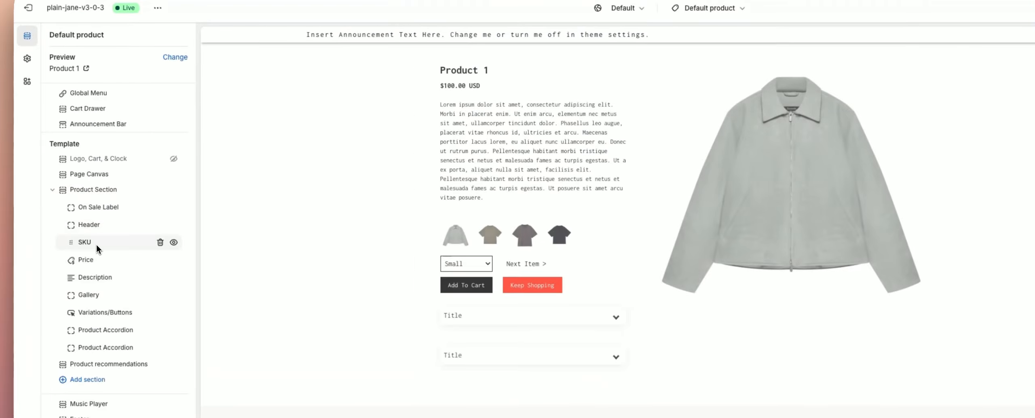
Step: Look at the SKU block's settings
{"action": "left_click", "coordinate": [99, 243]}
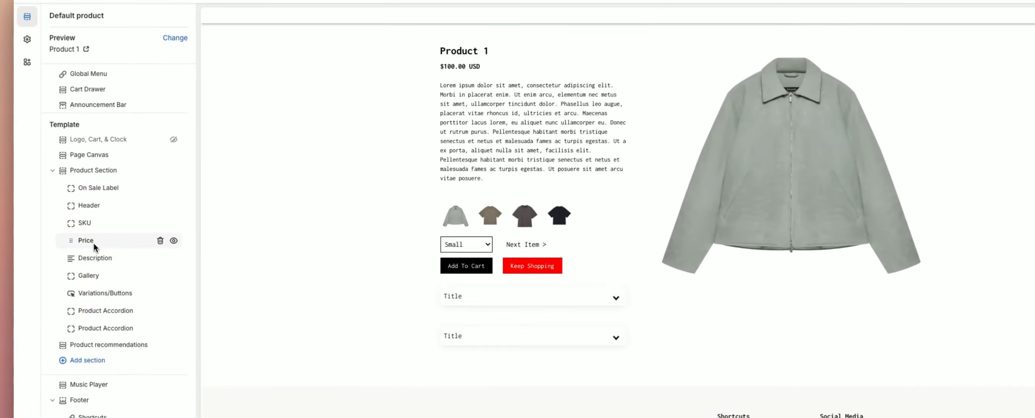
Step: Set the Price block's currency format to Without Currency and fine-tune the price font size, trying 12 px
{"action": "left_click", "coordinate": [94, 243]}
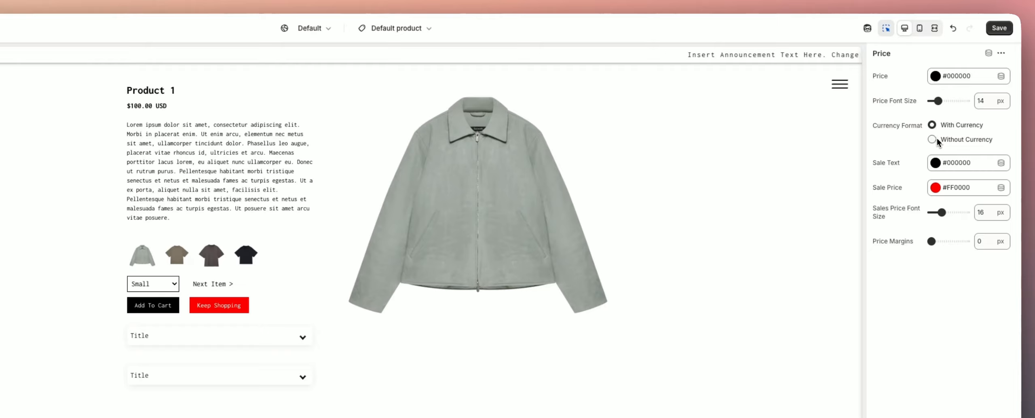
{"action": "left_click", "coordinate": [934, 140]}
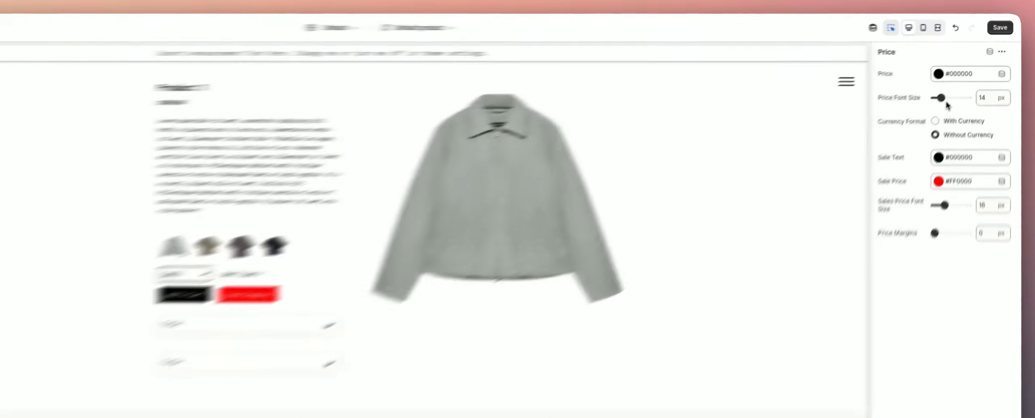
{"action": "mouse_move", "coordinate": [939, 102]}
{"action": "left_mouse_down"}
{"action": "mouse_move", "coordinate": [962, 102]}
{"action": "mouse_move", "coordinate": [935, 102]}
{"action": "left_mouse_up"}
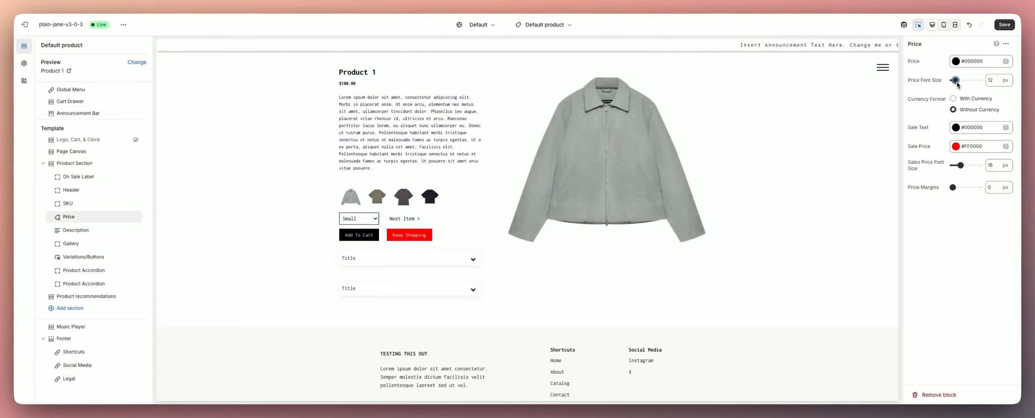
{"action": "left_click_drag", "start_coordinate": [957, 82], "coordinate": [959, 82]}
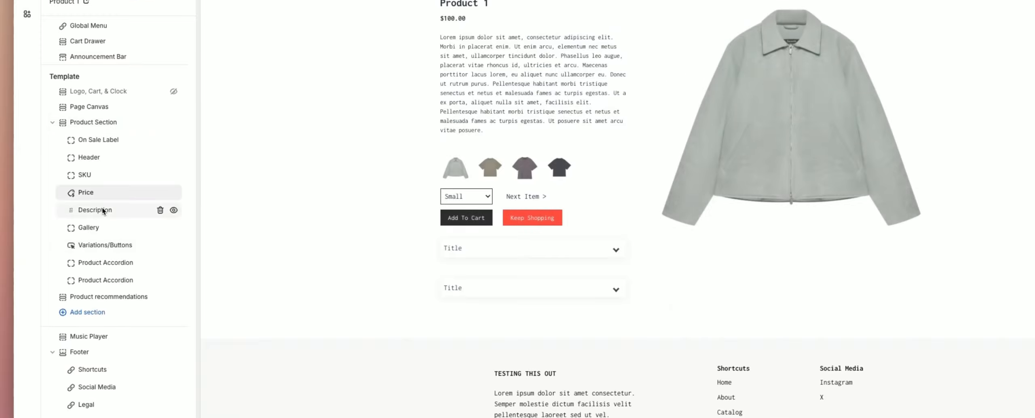
Step: Look at the Description and Gallery block settings and go to the parent Product Section for the gallery options
{"action": "left_click", "coordinate": [104, 210]}
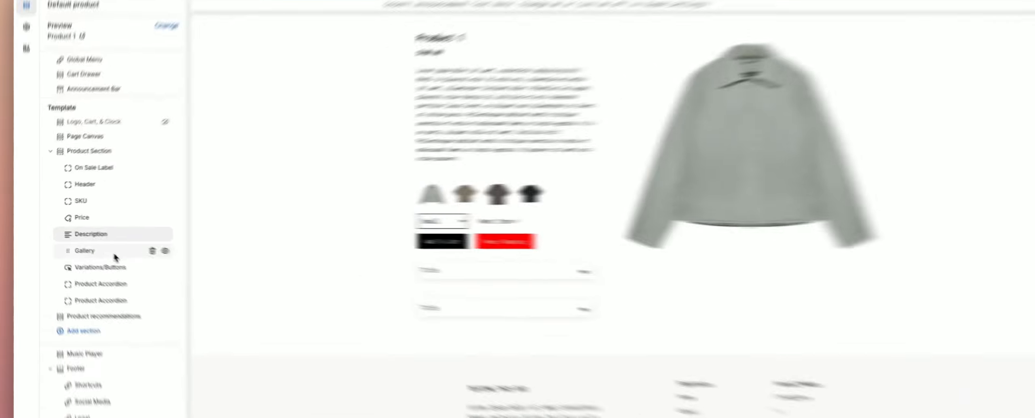
{"action": "left_click", "coordinate": [80, 244]}
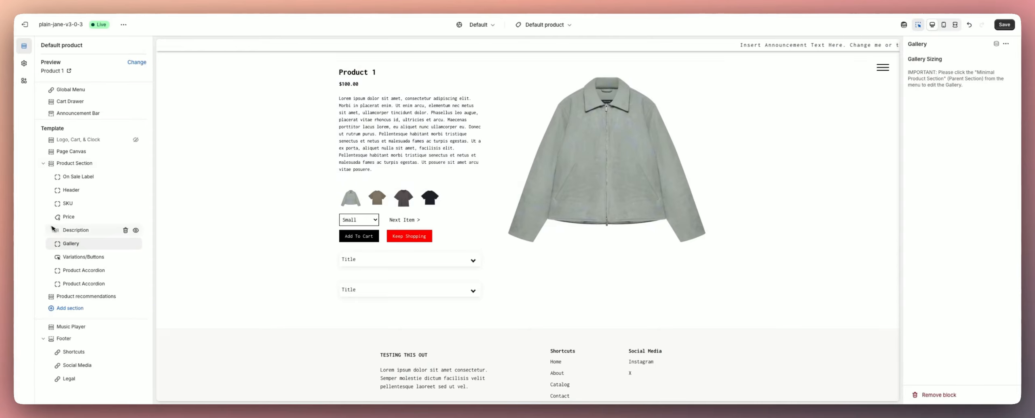
{"action": "left_click", "coordinate": [84, 163]}
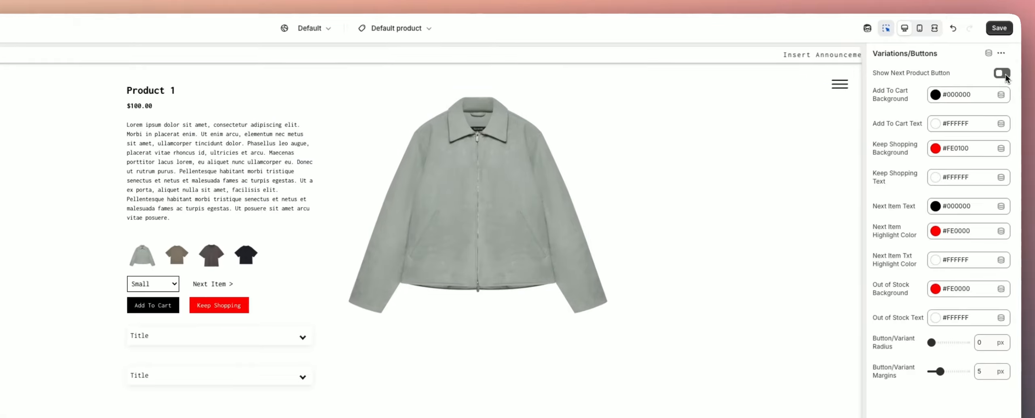
Step: Hide the Variations/Buttons block's next product button, set the button/variant radius to 21 px and adjust the margins, trying 20 px
{"action": "left_click", "coordinate": [409, 222]}
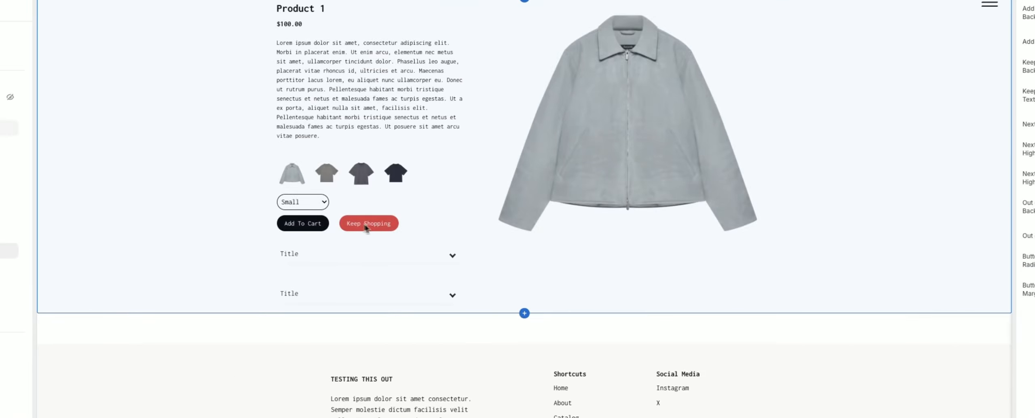
{"action": "left_click", "coordinate": [317, 208]}
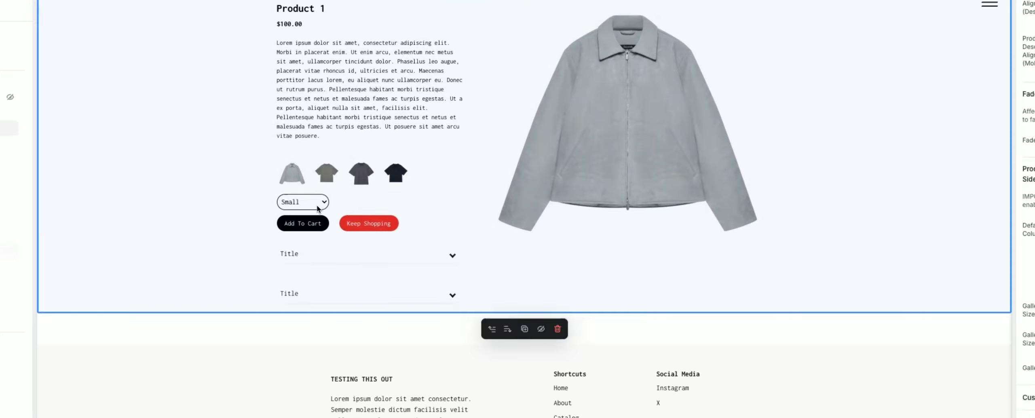
{"action": "left_click", "coordinate": [322, 206]}
{"action": "left_click", "coordinate": [348, 201]}
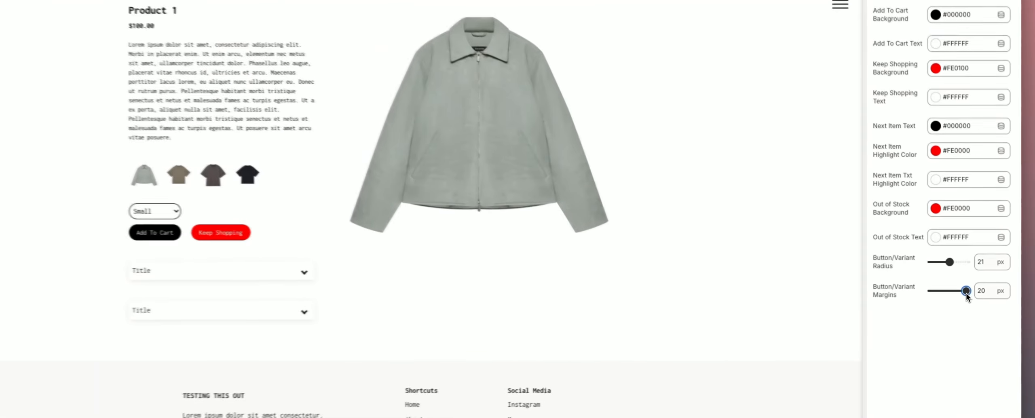
{"action": "left_click_drag", "start_coordinate": [979, 287], "coordinate": [965, 290]}
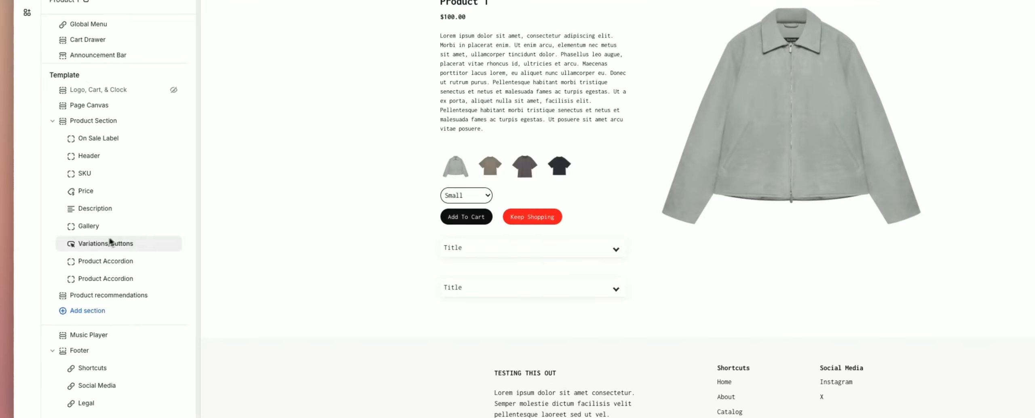
Step: Set the first Product Accordion's dropdown title to "Size Chart"
{"action": "left_click", "coordinate": [100, 263]}
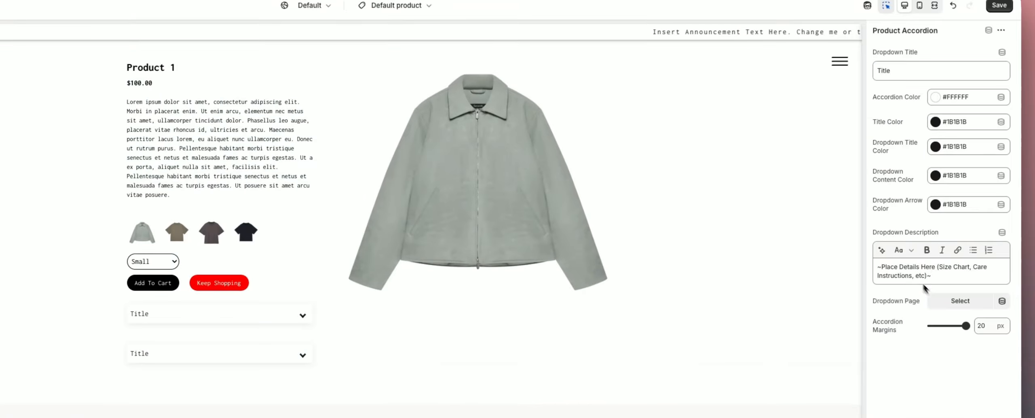
{"action": "left_click", "coordinate": [903, 71]}
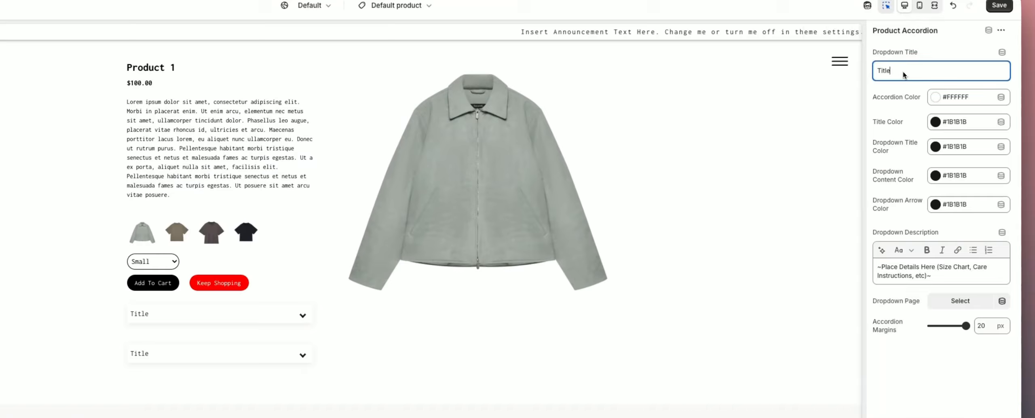
{"action": "double_click", "coordinate": [903, 71]}
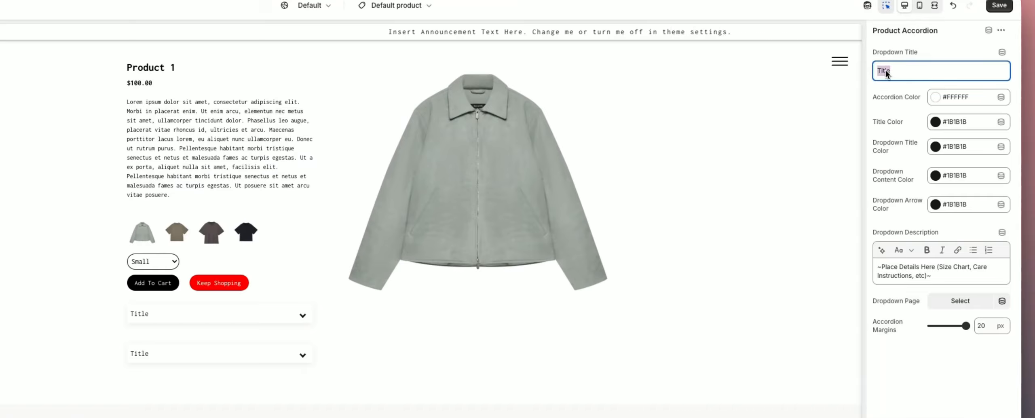
{"action": "type", "text": "Size Chart"}
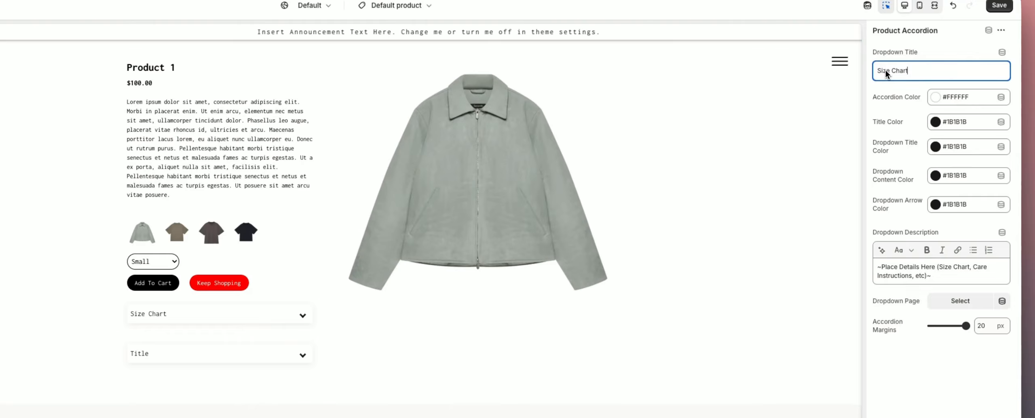
{"action": "left_click", "coordinate": [922, 378]}
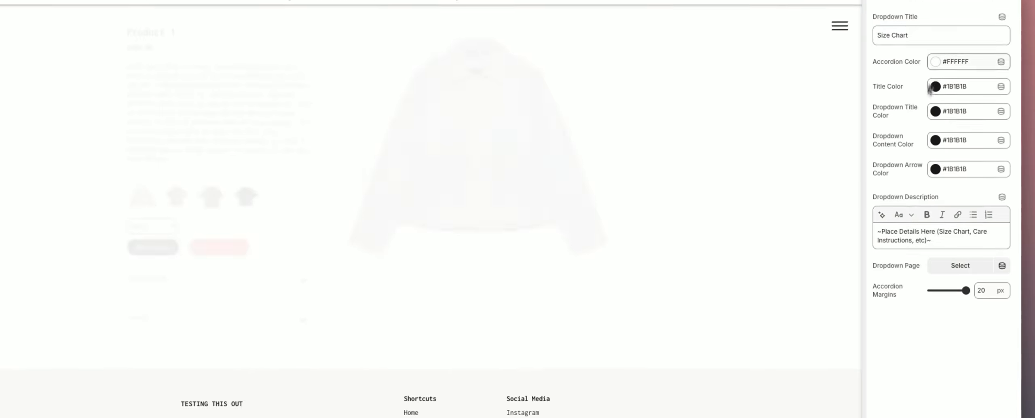
Step: Check the Size Chart accordion's dropdown description text and lower its accordion margins
{"action": "left_click", "coordinate": [919, 237]}
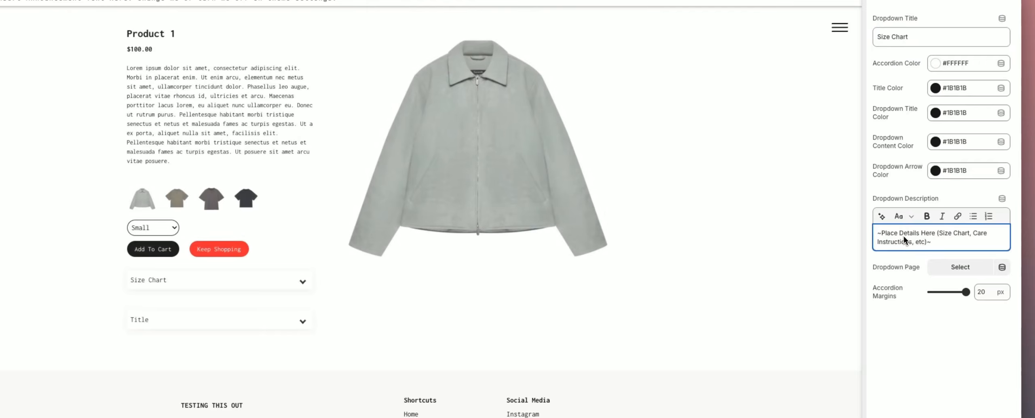
{"action": "left_click_drag", "start_coordinate": [937, 243], "coordinate": [888, 239]}
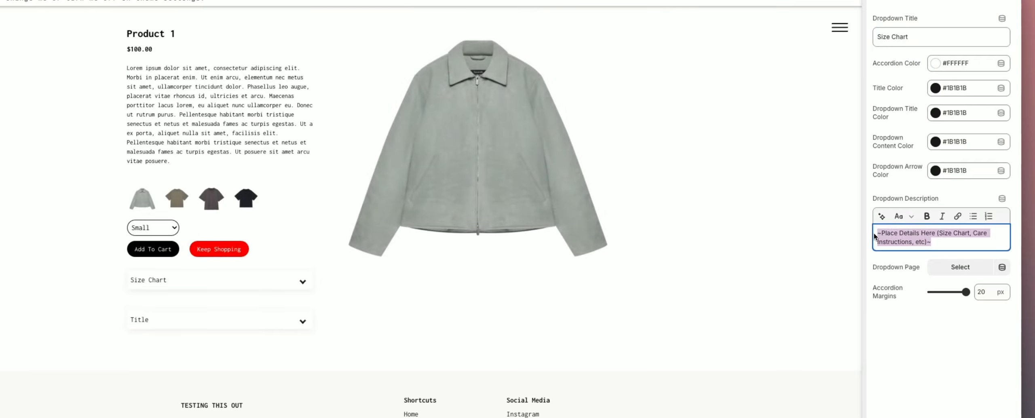
{"action": "left_click", "coordinate": [918, 362]}
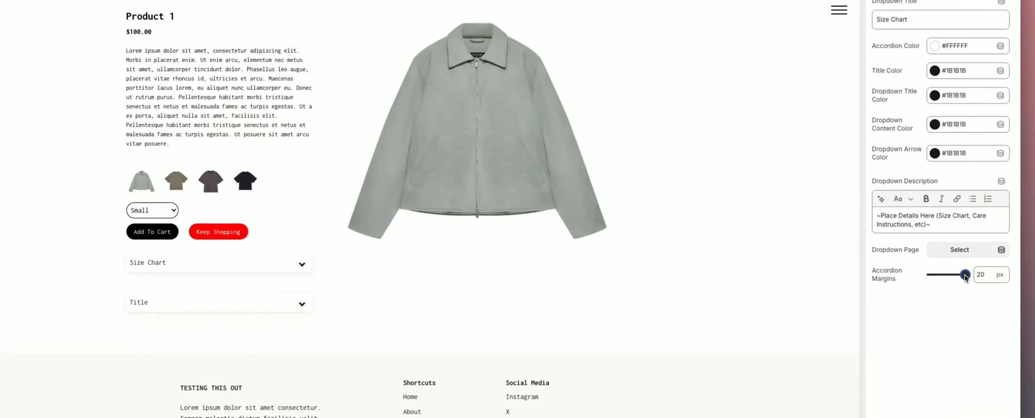
{"action": "left_click_drag", "start_coordinate": [978, 269], "coordinate": [953, 270]}
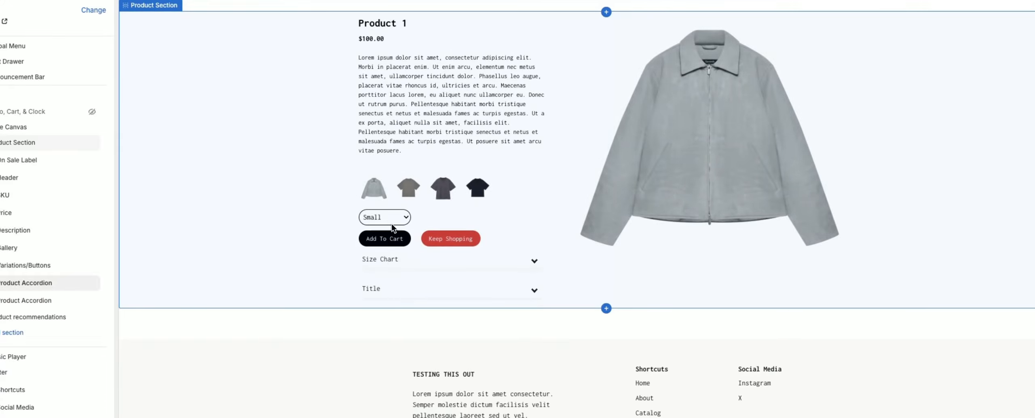
Step: Set the second Product Accordion's margins to 0 px and test expanding and collapsing the accordions in the preview
{"action": "left_click", "coordinate": [16, 301]}
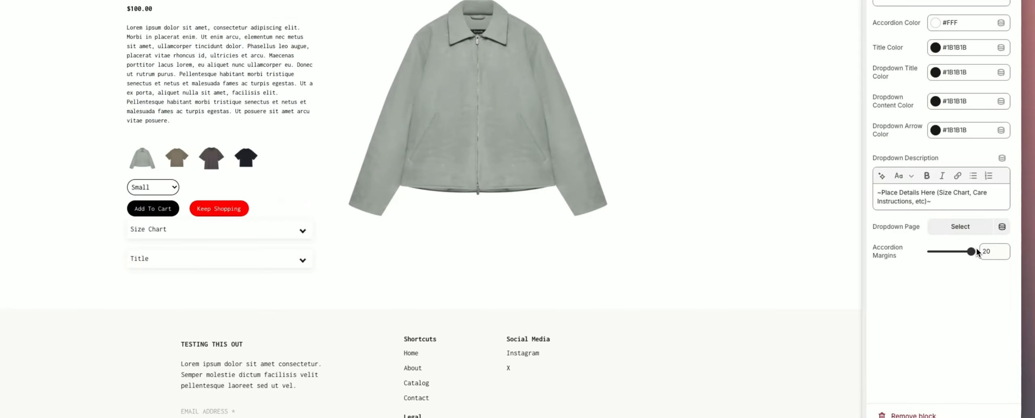
{"action": "left_click_drag", "start_coordinate": [968, 254], "coordinate": [897, 255]}
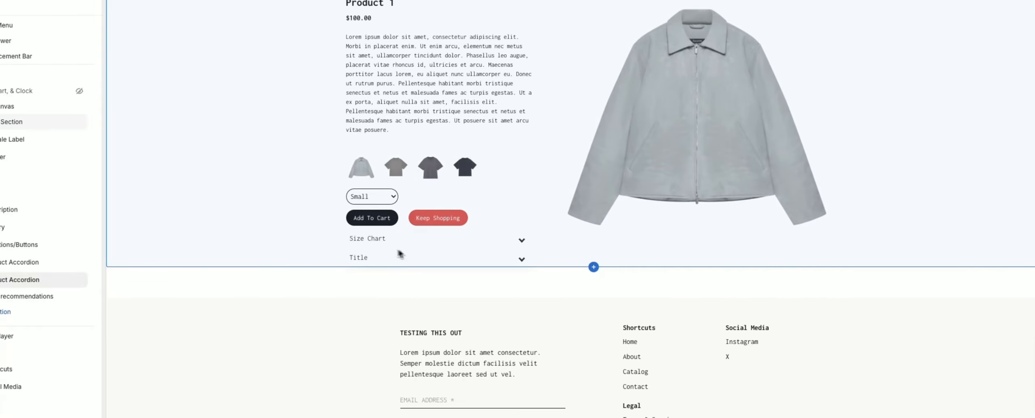
{"action": "left_click", "coordinate": [401, 241]}
{"action": "left_click", "coordinate": [402, 239]}
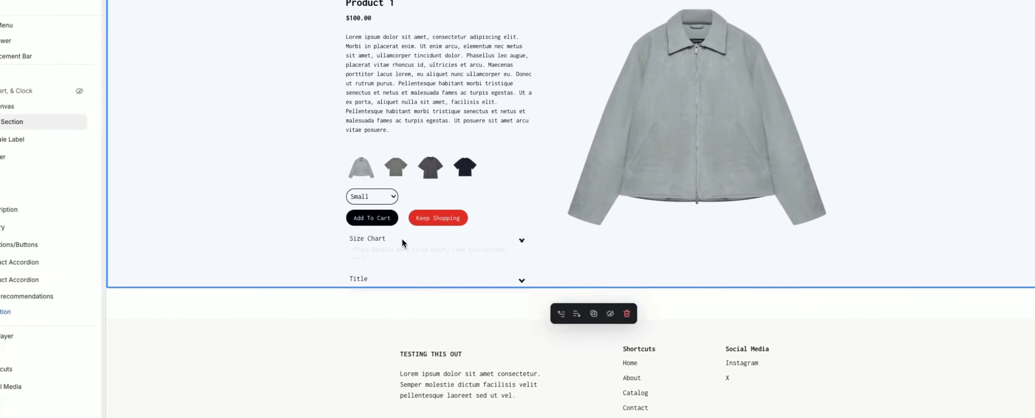
{"action": "left_click", "coordinate": [404, 257]}
{"action": "left_click", "coordinate": [404, 257]}
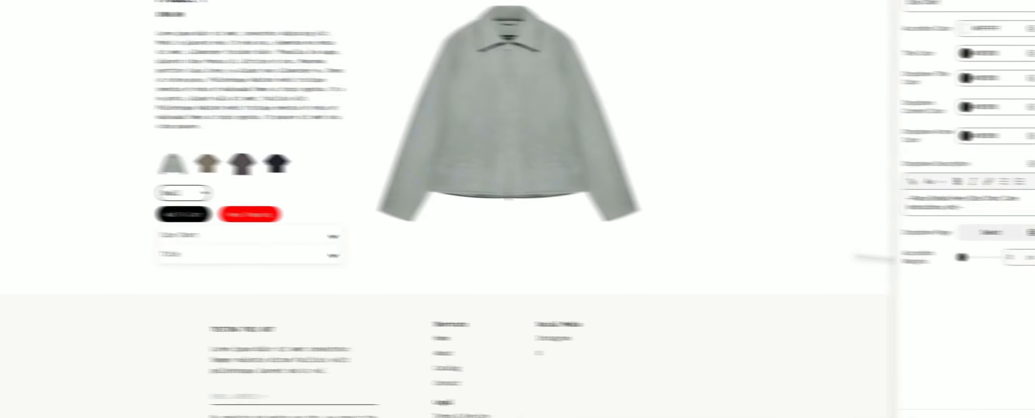
Step: Increase the Size Chart accordion's margins slightly and test expanding and collapsing the Title accordion in the preview
{"action": "left_click_drag", "start_coordinate": [931, 256], "coordinate": [948, 256]}
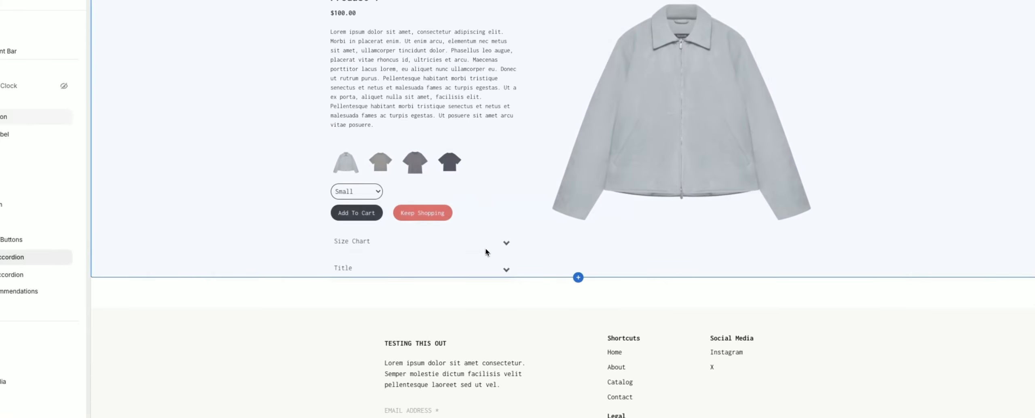
{"action": "left_click", "coordinate": [479, 262]}
{"action": "left_click", "coordinate": [479, 262]}
{"action": "left_click", "coordinate": [348, 267]}
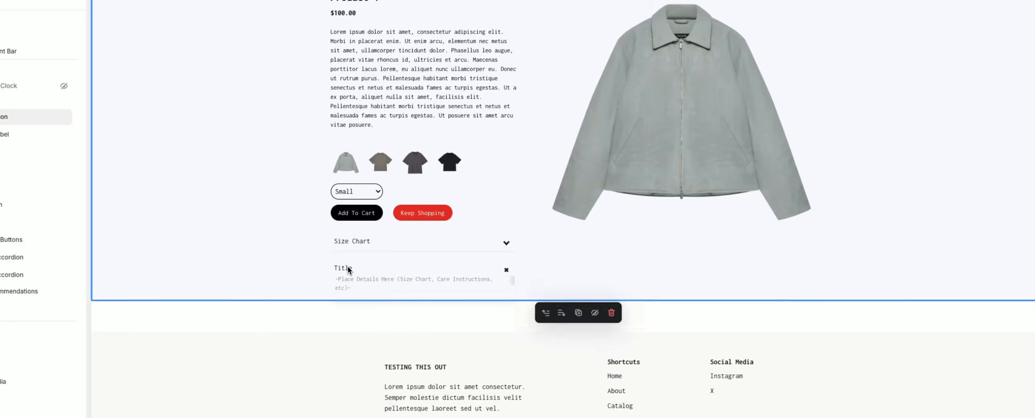
{"action": "left_click", "coordinate": [358, 269]}
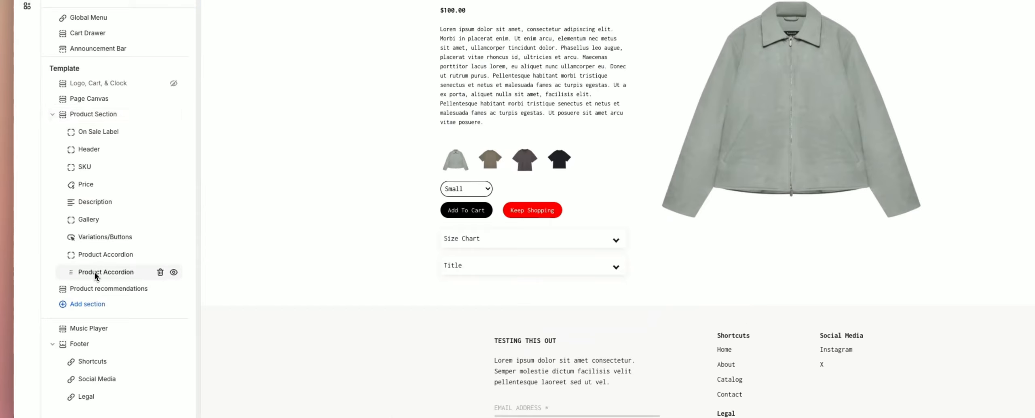
Step: Set the second Product Accordion's dropdown title to "Returns/Exchange" and go to its dropdown description text
{"action": "left_click", "coordinate": [94, 276]}
{"action": "double_click", "coordinate": [917, 92]}
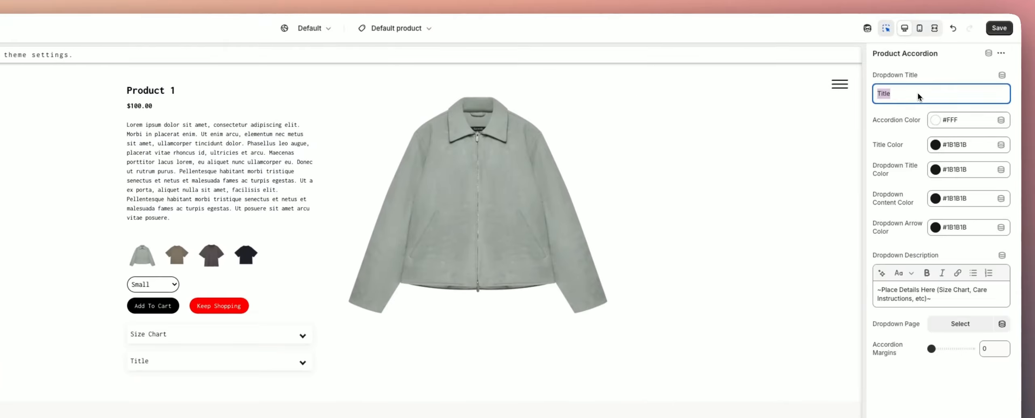
{"action": "key", "text": "BackSpace"}
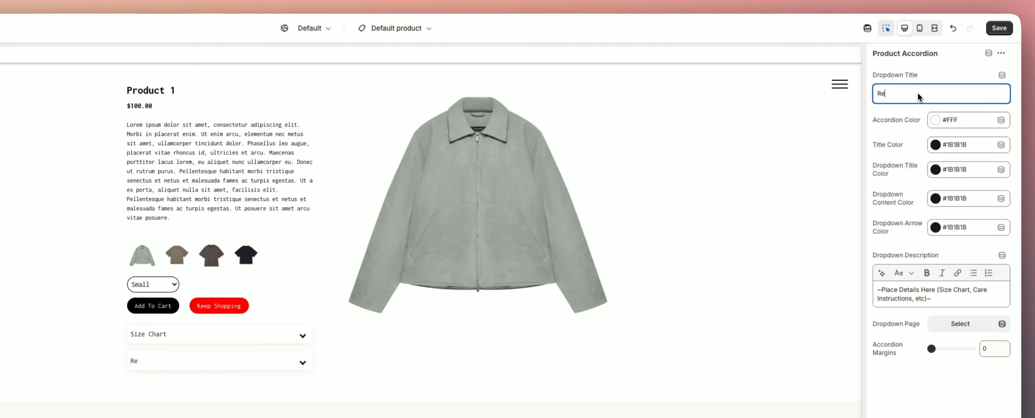
{"action": "type", "text": "Ret"}
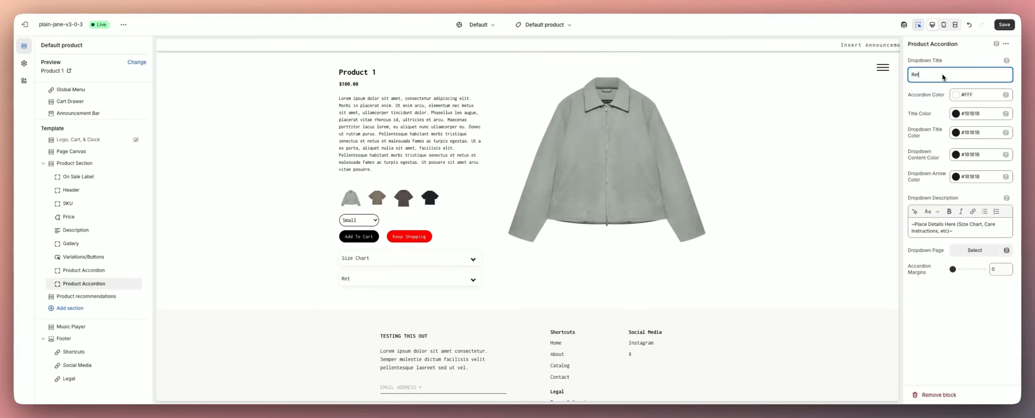
{"action": "type", "text": "urns/E"}
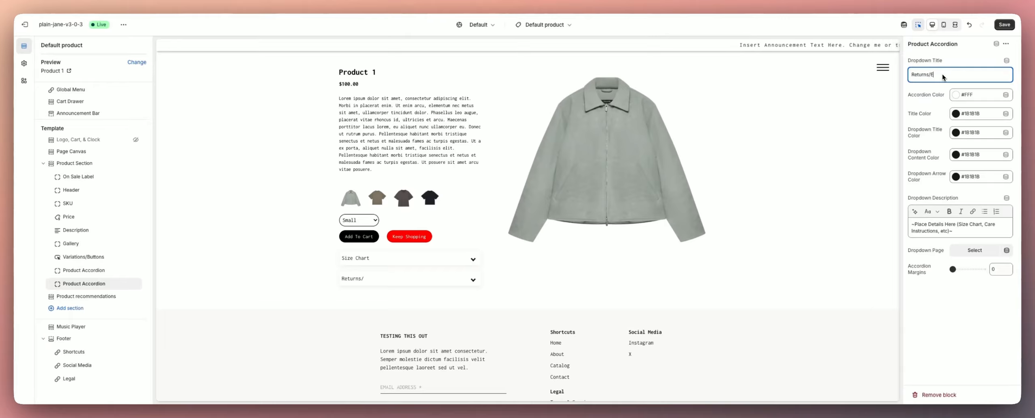
{"action": "type", "text": "xchan"}
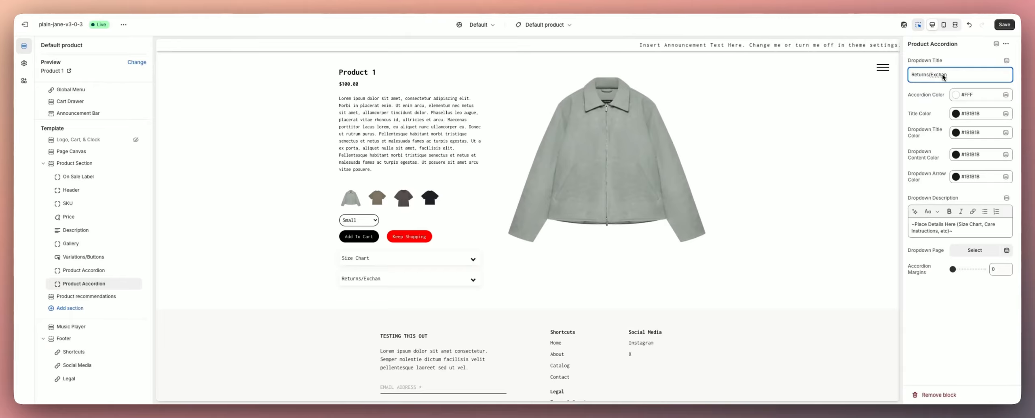
{"action": "type", "text": "ge Polic"}
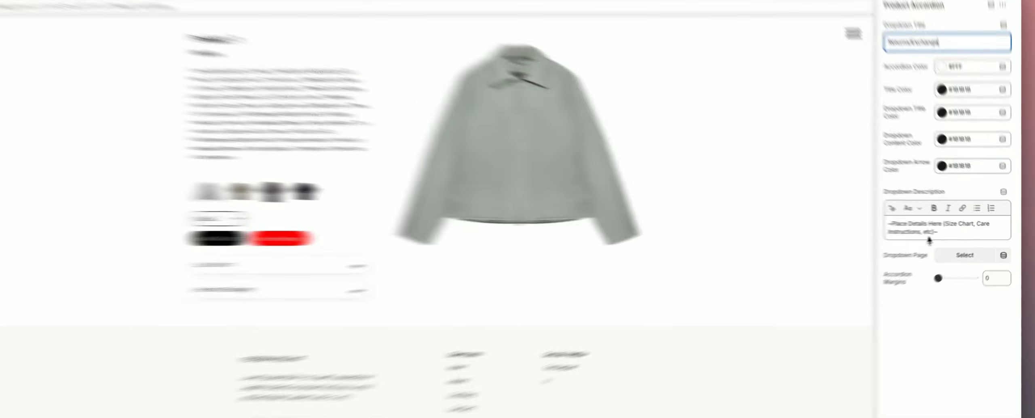
{"action": "left_click", "coordinate": [933, 229]}
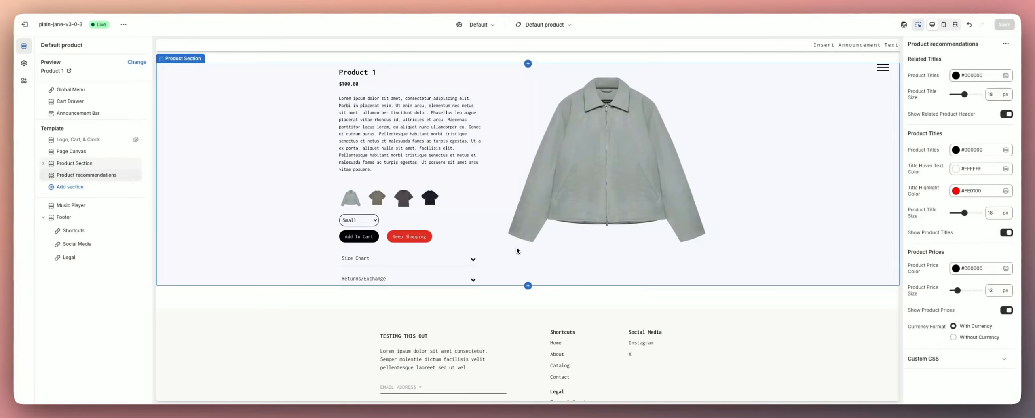
{"action": "mouse_move", "coordinate": [70, 170]}
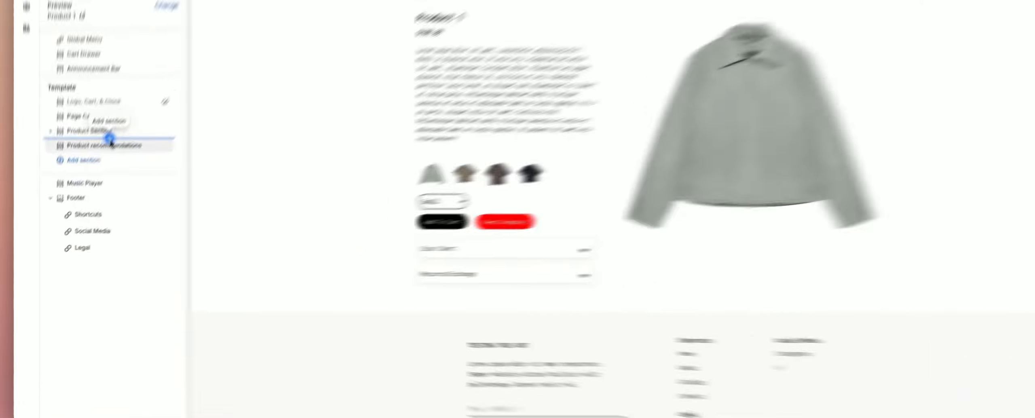
Step: Add a Product Section [Scroll] (ARCHIVED) above Product recommendations and hide the original Product Section
{"action": "left_click", "coordinate": [91, 169]}
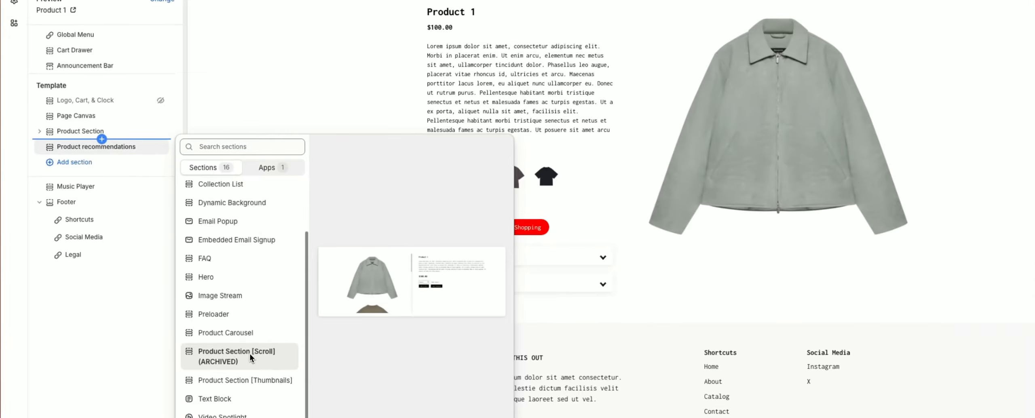
{"action": "left_click", "coordinate": [250, 354]}
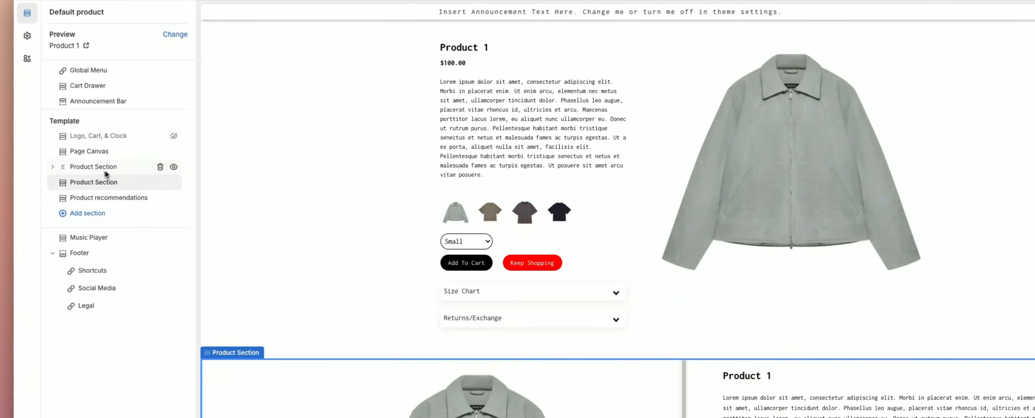
{"action": "left_click", "coordinate": [109, 168]}
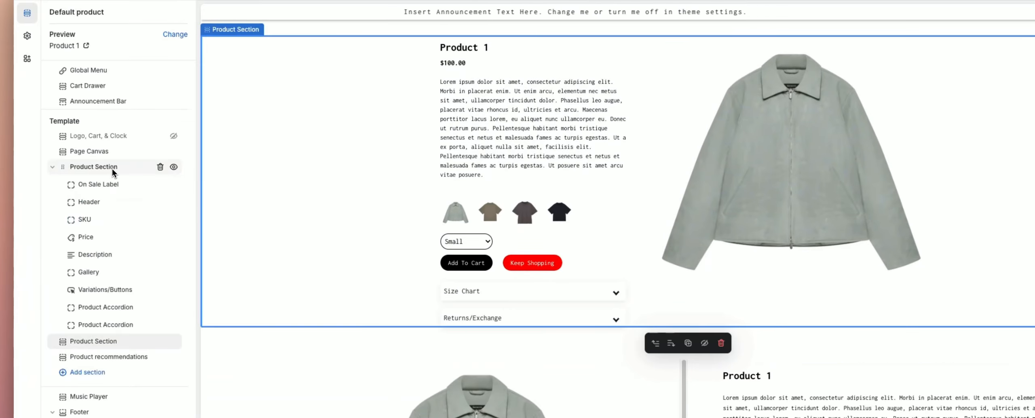
{"action": "left_click", "coordinate": [174, 166]}
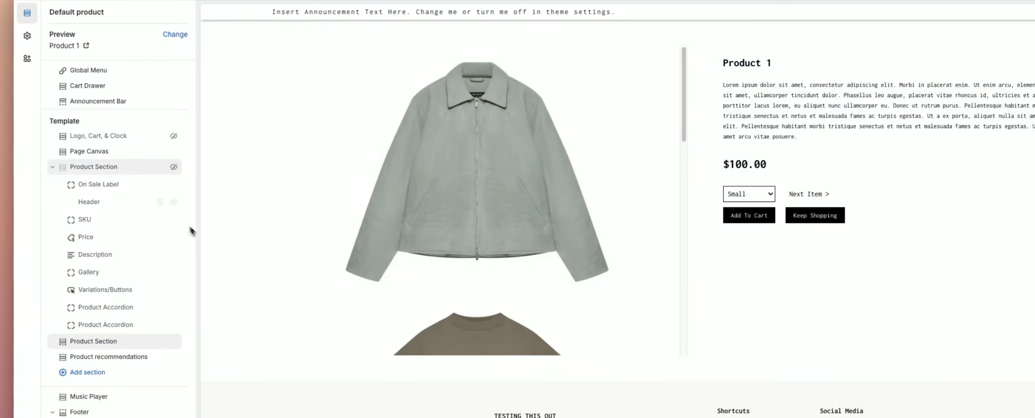
{"action": "left_click", "coordinate": [52, 167]}
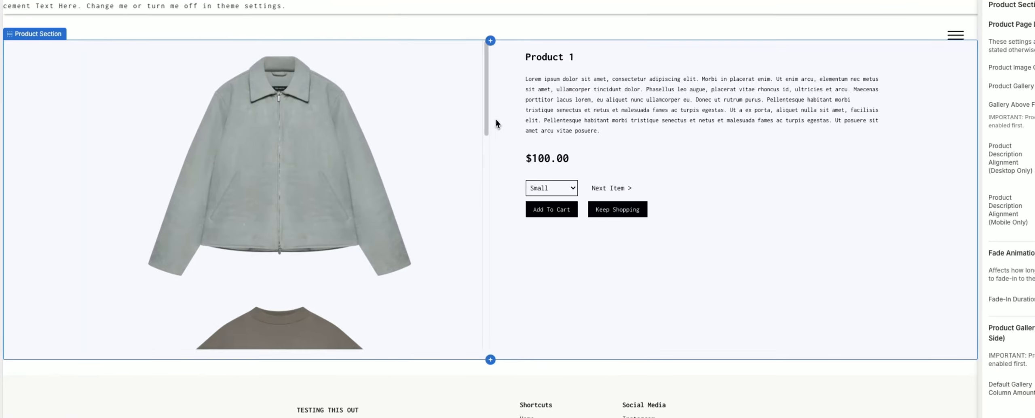
Step: Examine the scroll-style Product Section in desktop and mobile previews, then return to the desktop preview
{"action": "scroll", "coordinate": [551, 119], "scroll_direction": "down", "scroll_amount": 2}
{"action": "mouse_move", "coordinate": [487, 119]}
{"action": "left_mouse_down"}
{"action": "mouse_move", "coordinate": [469, 296]}
{"action": "mouse_move", "coordinate": [500, 126]}
{"action": "left_mouse_up"}
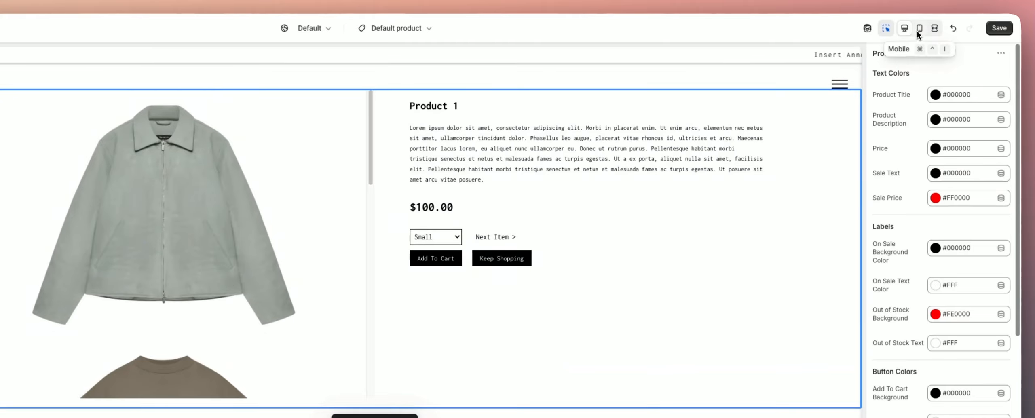
{"action": "left_click", "coordinate": [917, 31]}
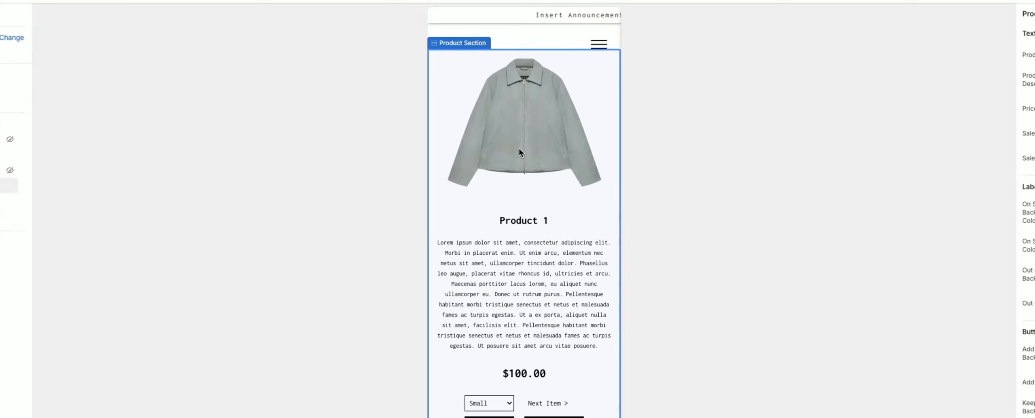
{"action": "scroll", "coordinate": [546, 283], "scroll_direction": "down", "scroll_amount": 10}
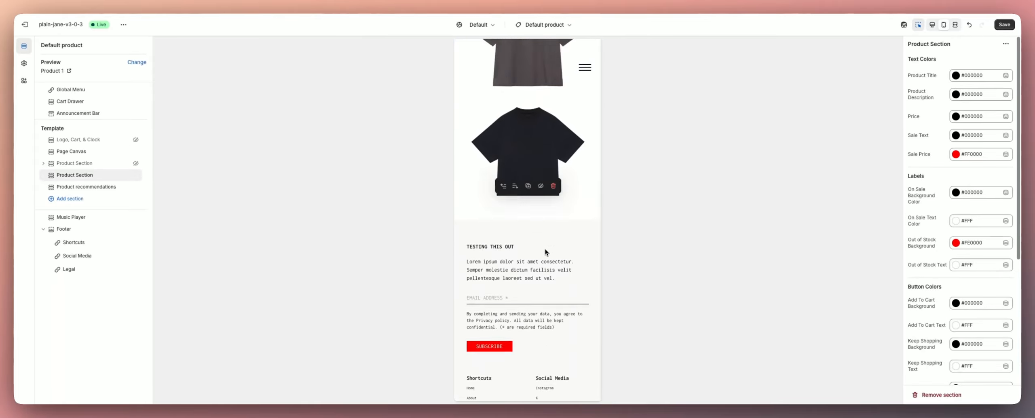
{"action": "scroll", "coordinate": [545, 249], "scroll_direction": "up", "scroll_amount": 10}
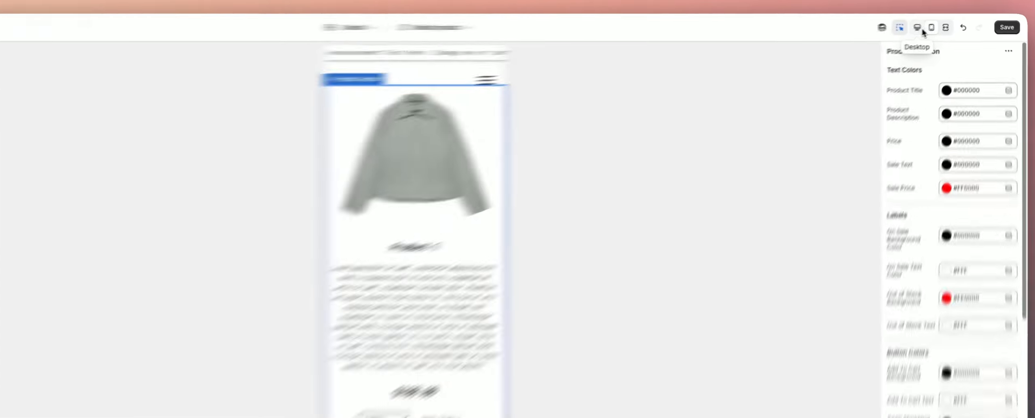
{"action": "left_click", "coordinate": [932, 25]}
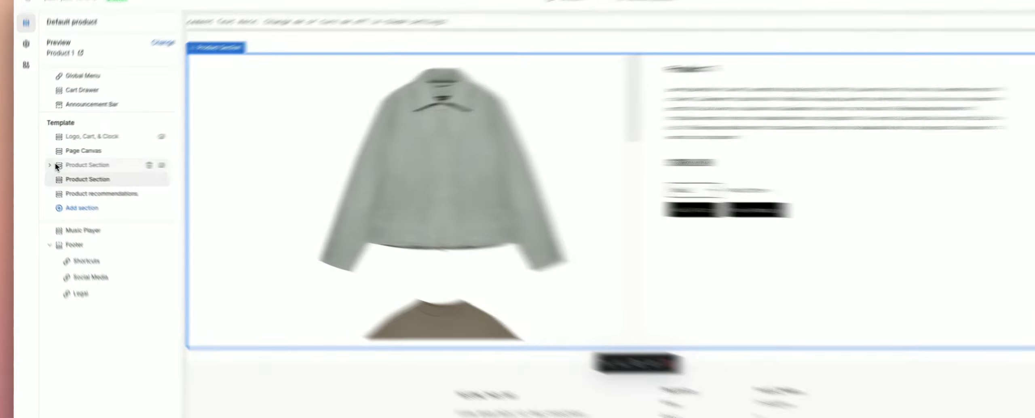
Step: Compare the original Product Section's blocks with the archived scroll section's color, label, button and price settings
{"action": "left_click", "coordinate": [44, 163]}
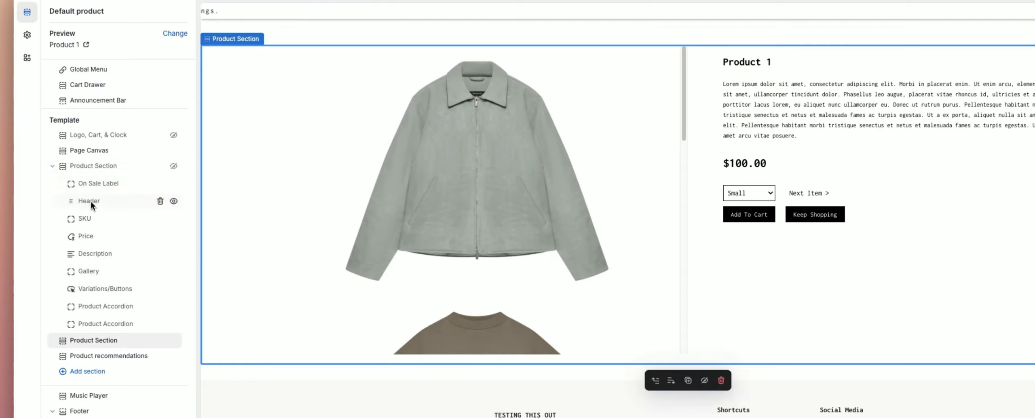
{"action": "left_click", "coordinate": [53, 166]}
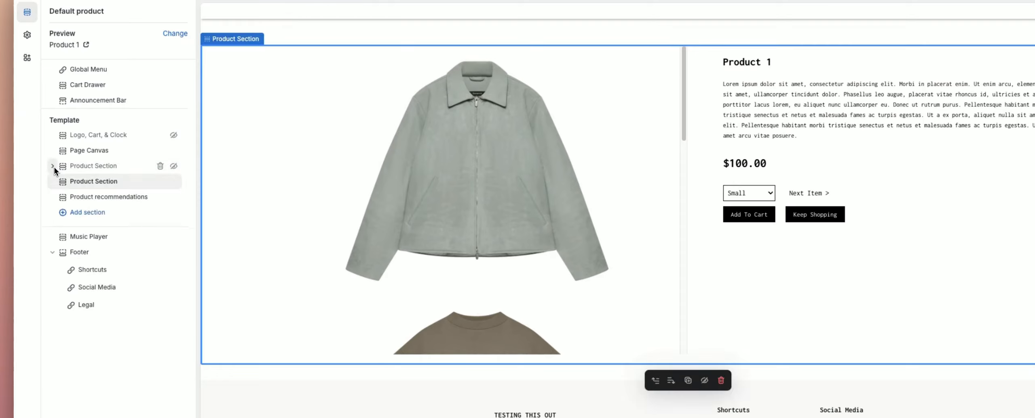
{"action": "left_click", "coordinate": [92, 182]}
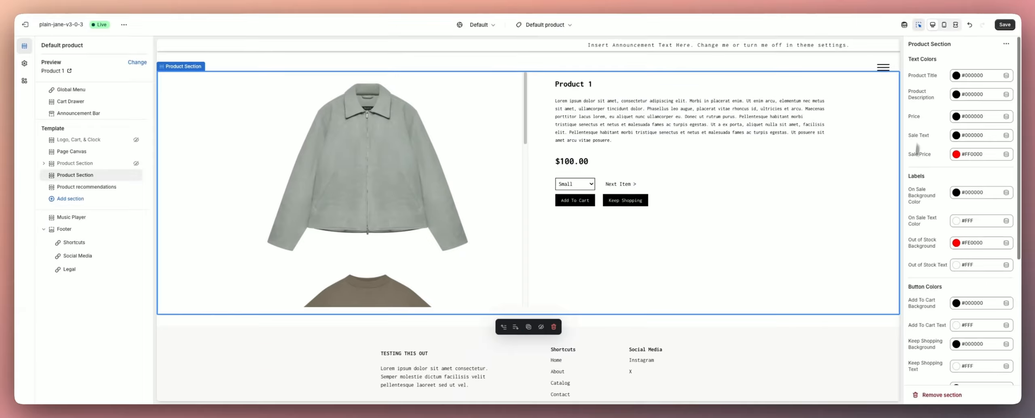
{"action": "scroll", "coordinate": [917, 150], "scroll_direction": "down", "scroll_amount": 5}
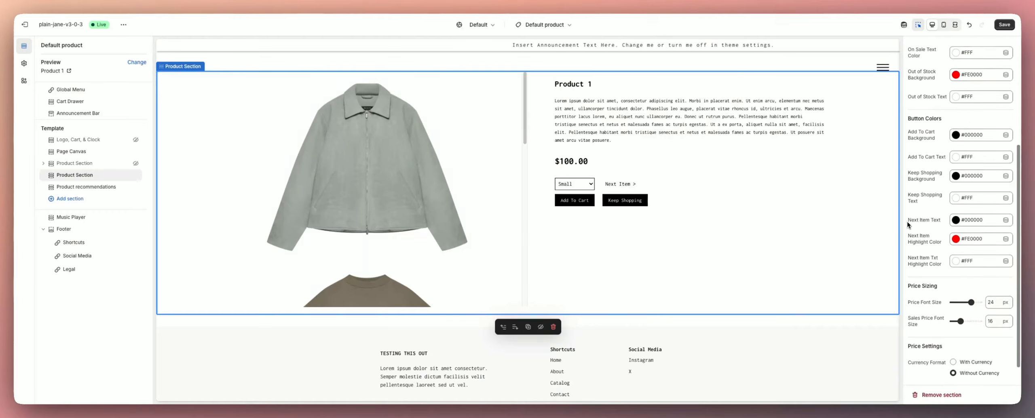
{"action": "scroll", "coordinate": [907, 225], "scroll_direction": "down", "scroll_amount": 1}
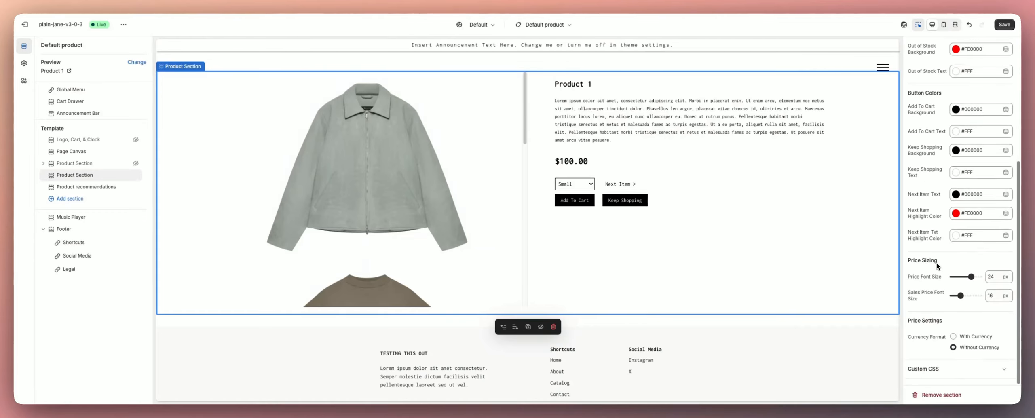
{"action": "scroll", "coordinate": [937, 266], "scroll_direction": "up", "scroll_amount": 3}
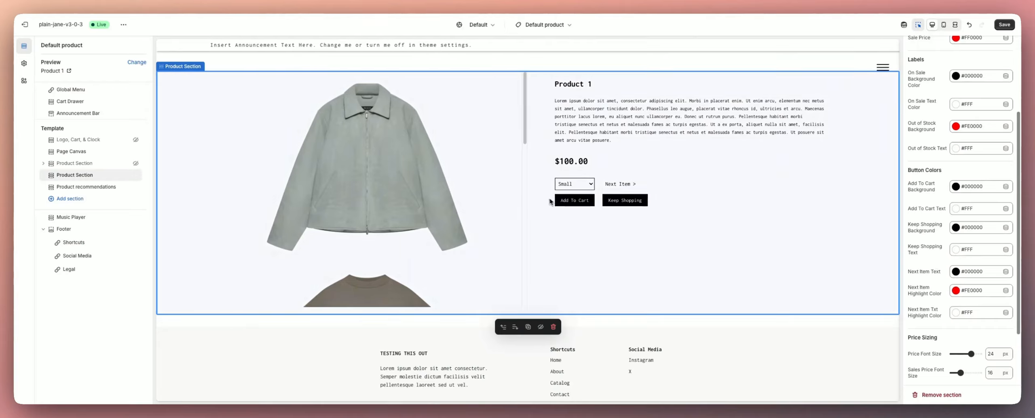
{"action": "scroll", "coordinate": [926, 352], "scroll_direction": "up", "scroll_amount": 4}
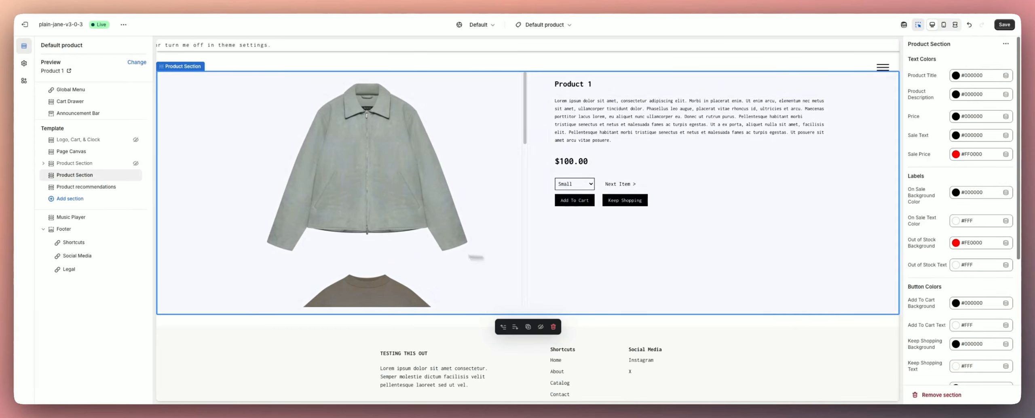
{"action": "scroll", "coordinate": [419, 252], "scroll_direction": "down", "scroll_amount": 1}
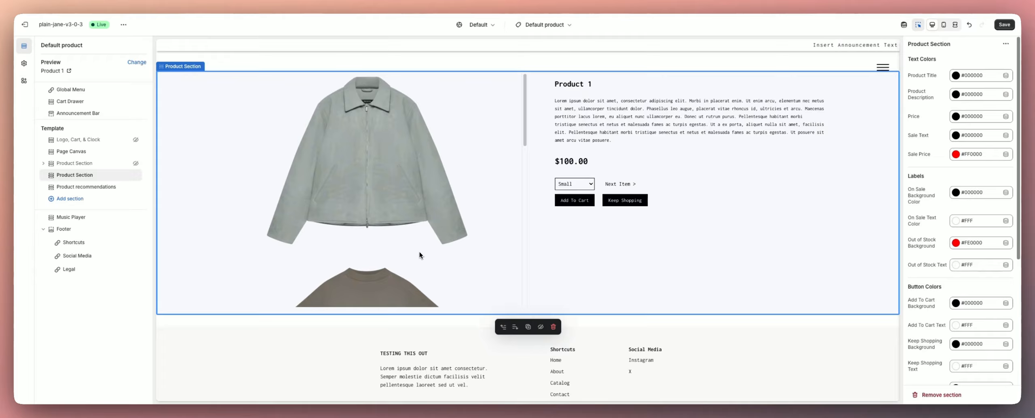
Step: Show the original Product Section again and delete the archived scroll-style Product Section
{"action": "mouse_move", "coordinate": [68, 170]}
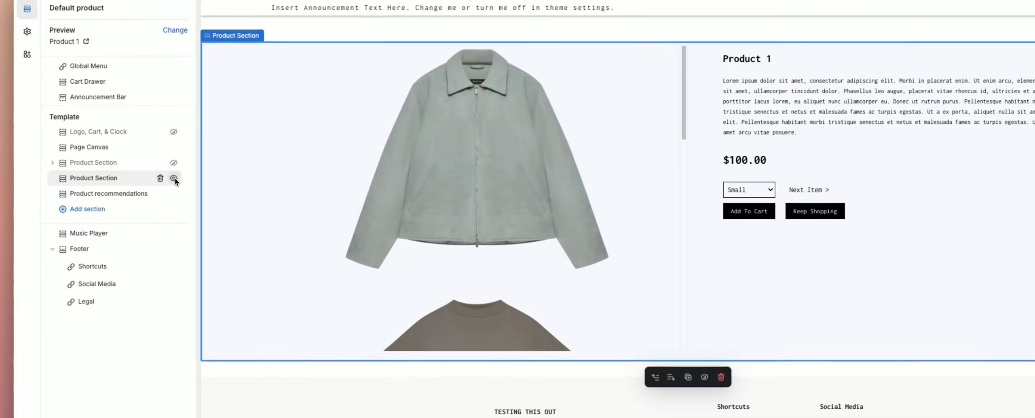
{"action": "left_click", "coordinate": [136, 175]}
{"action": "left_click", "coordinate": [135, 164]}
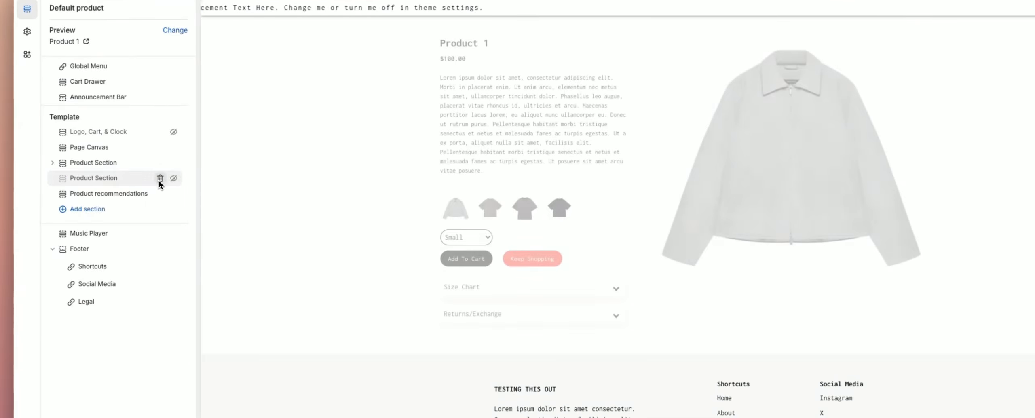
{"action": "left_click", "coordinate": [161, 179]}
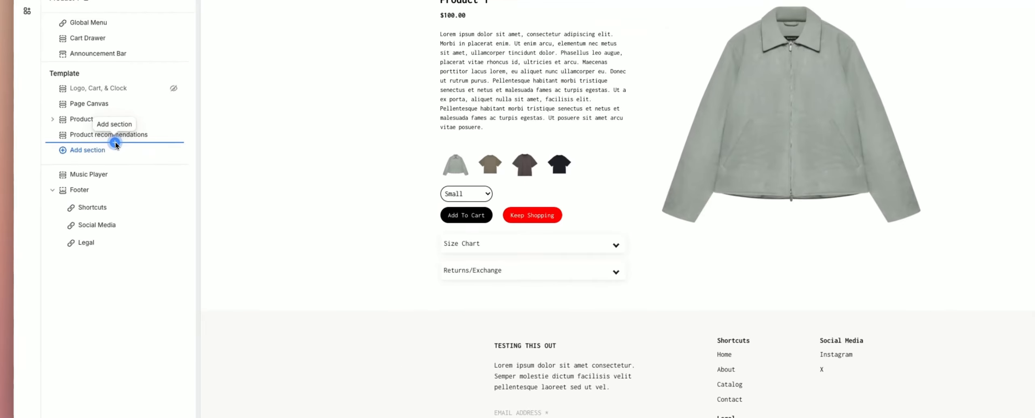
Step: Add an Embedded Email Signup section below Product recommendations and remove it again
{"action": "left_click", "coordinate": [91, 182]}
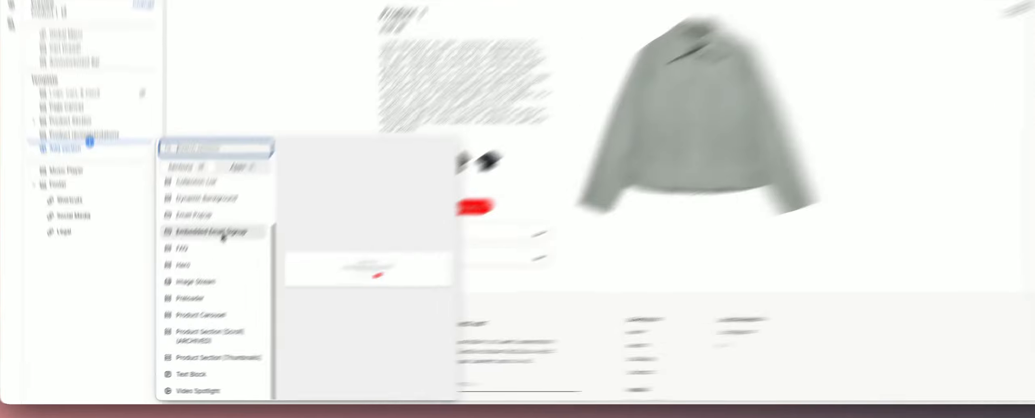
{"action": "left_click", "coordinate": [203, 259]}
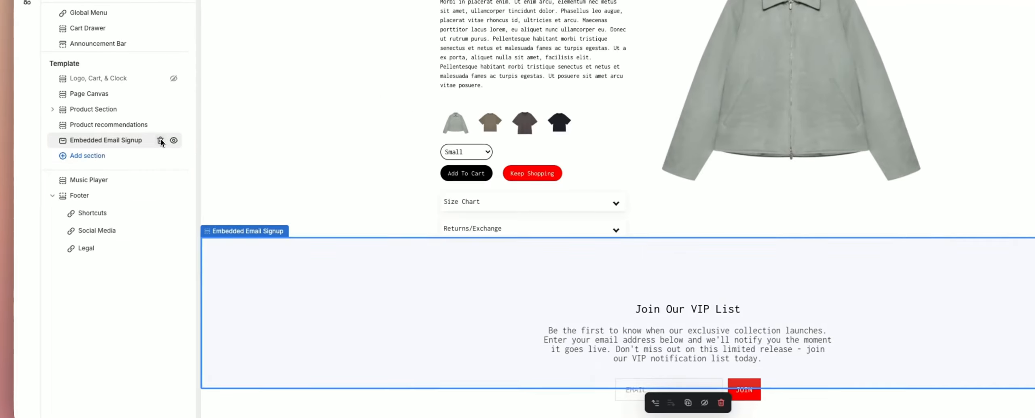
{"action": "left_click", "coordinate": [126, 187]}
Step: Add an Image Stream section below Product recommendations and bring it into view in the preview
{"action": "left_click", "coordinate": [70, 187]}
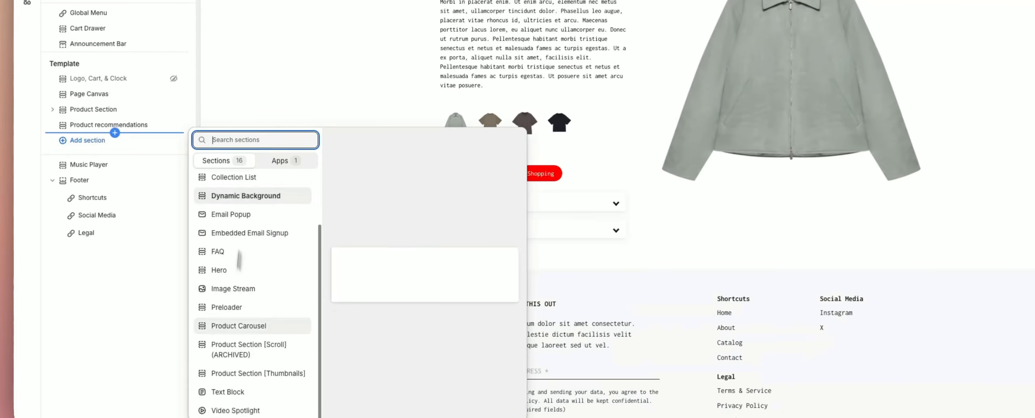
{"action": "left_click", "coordinate": [238, 294]}
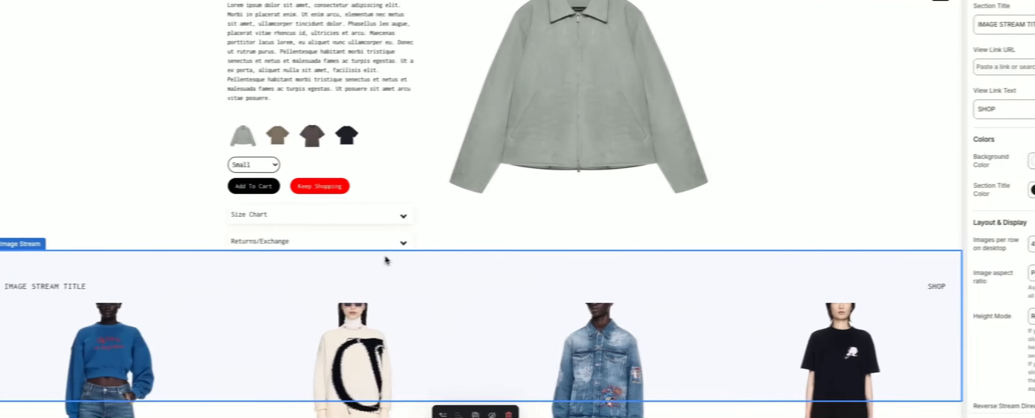
{"action": "scroll", "coordinate": [458, 320], "scroll_direction": "down", "scroll_amount": 3}
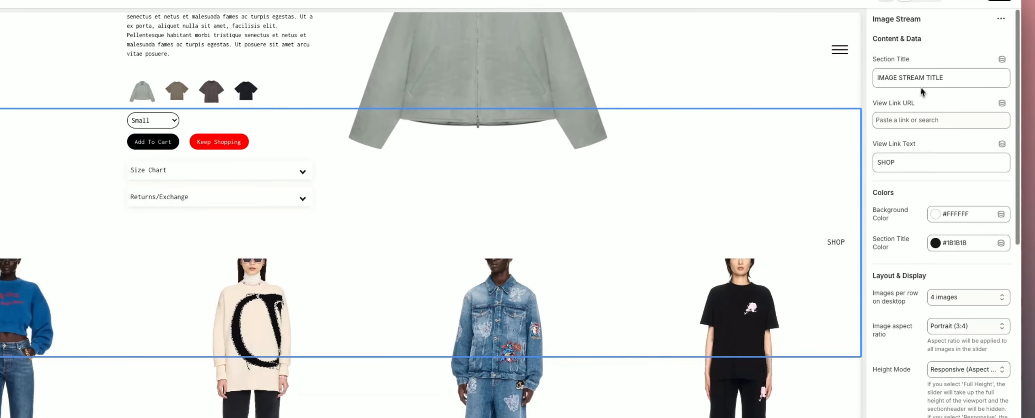
Step: Clear the Image Stream's section title and its view link text
{"action": "left_click", "coordinate": [928, 80]}
{"action": "key", "text": "ctrl+a"}
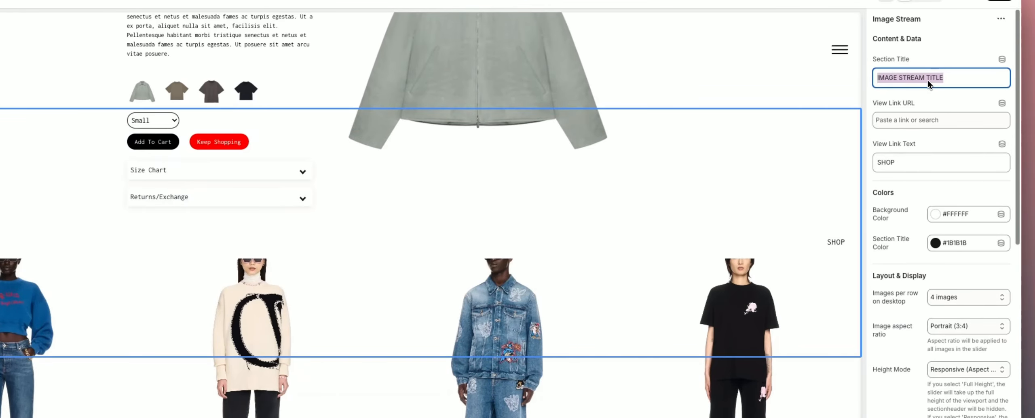
{"action": "key", "text": "BackSpace"}
{"action": "scroll", "coordinate": [646, 144], "scroll_direction": "down", "scroll_amount": 3}
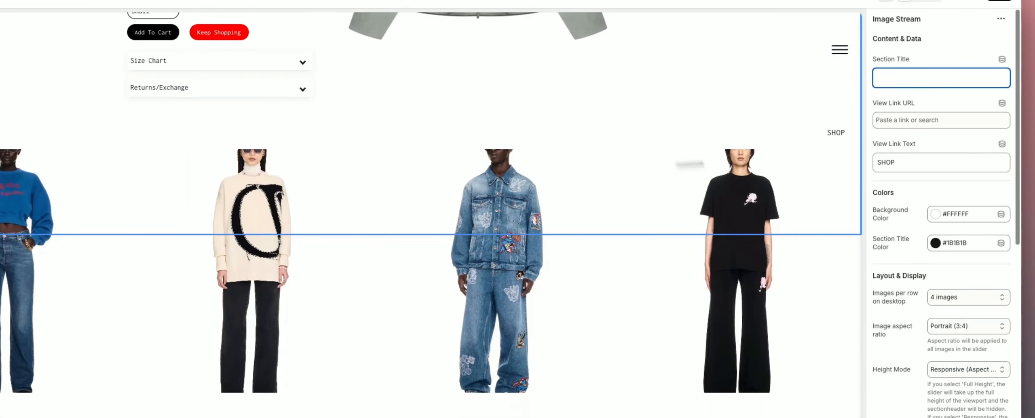
{"action": "left_click", "coordinate": [890, 163]}
{"action": "key", "text": "ctrl+a"}
{"action": "key", "text": "BackSpace"}
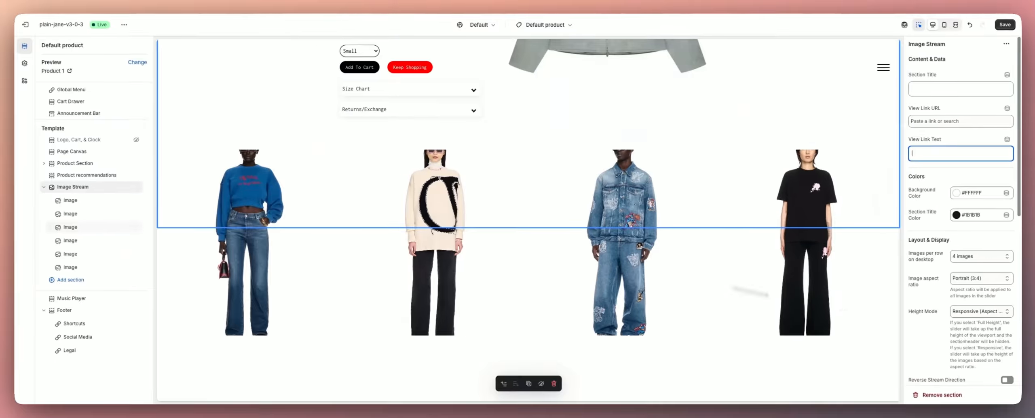
Step: Review the Image Stream's layout, typography and spacing settings, save the template, and collapse the section's image list
{"action": "scroll", "coordinate": [974, 296], "scroll_direction": "down", "scroll_amount": 1}
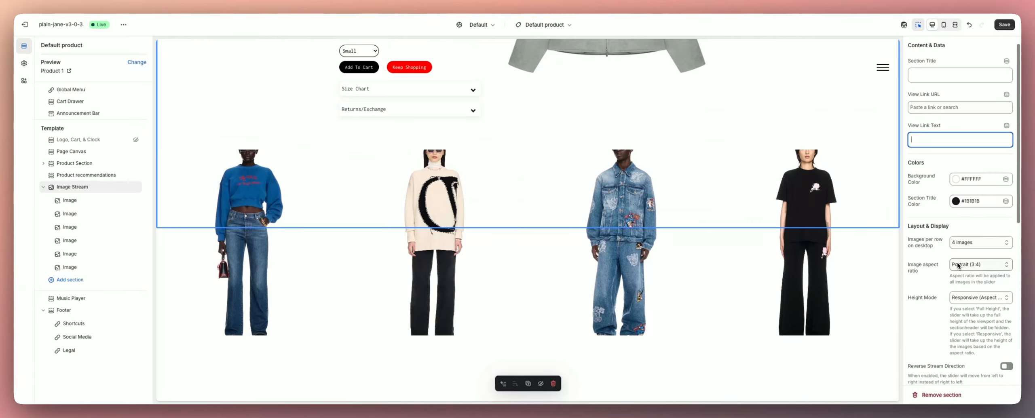
{"action": "scroll", "coordinate": [967, 308], "scroll_direction": "down", "scroll_amount": 5}
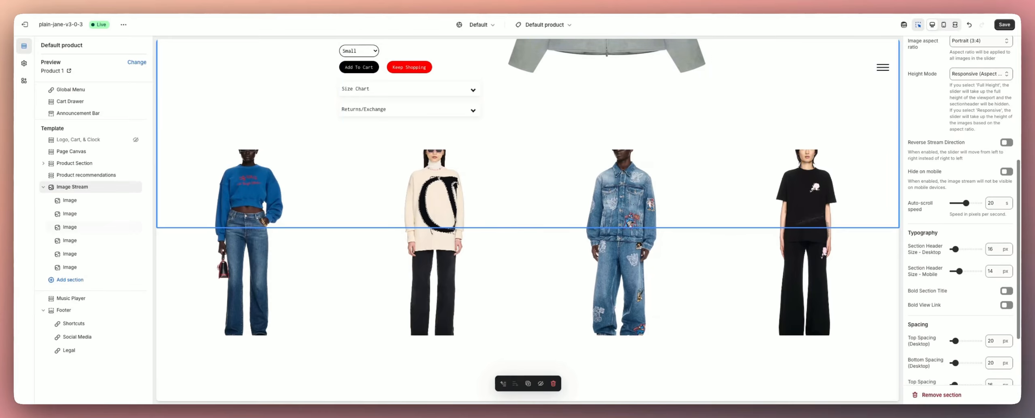
{"action": "scroll", "coordinate": [663, 256], "scroll_direction": "up", "scroll_amount": 3}
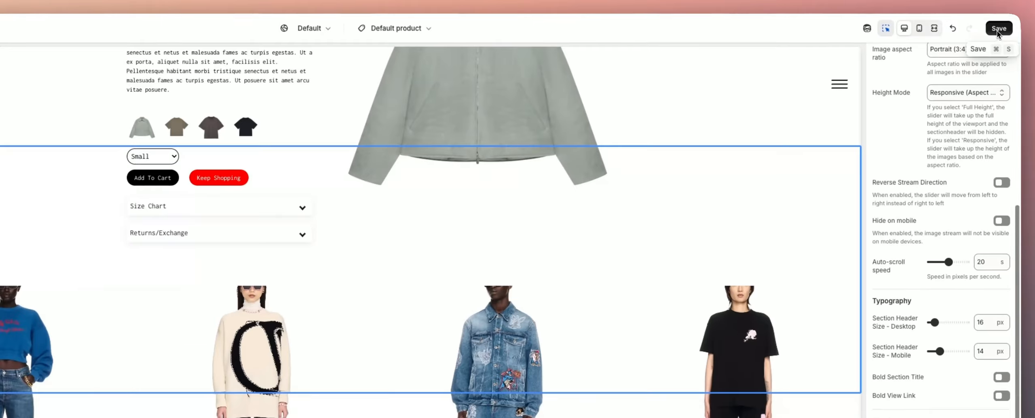
{"action": "left_click", "coordinate": [1004, 25]}
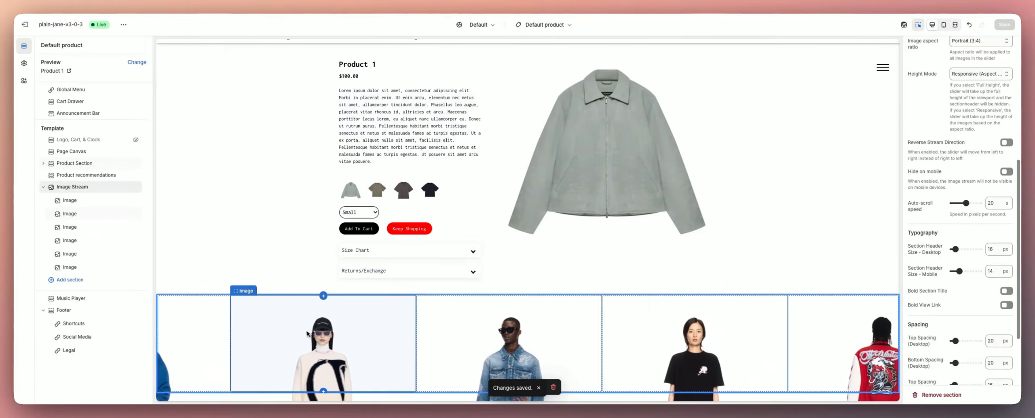
{"action": "scroll", "coordinate": [470, 263], "scroll_direction": "up", "scroll_amount": 2}
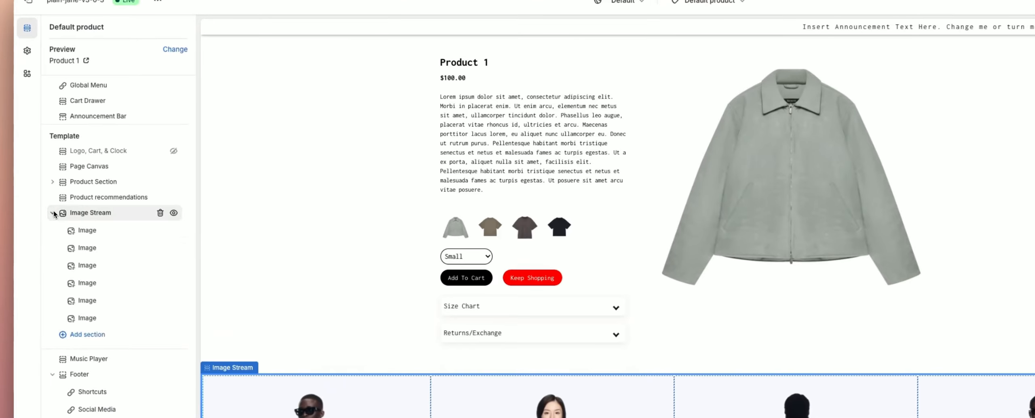
{"action": "left_click", "coordinate": [53, 213]}
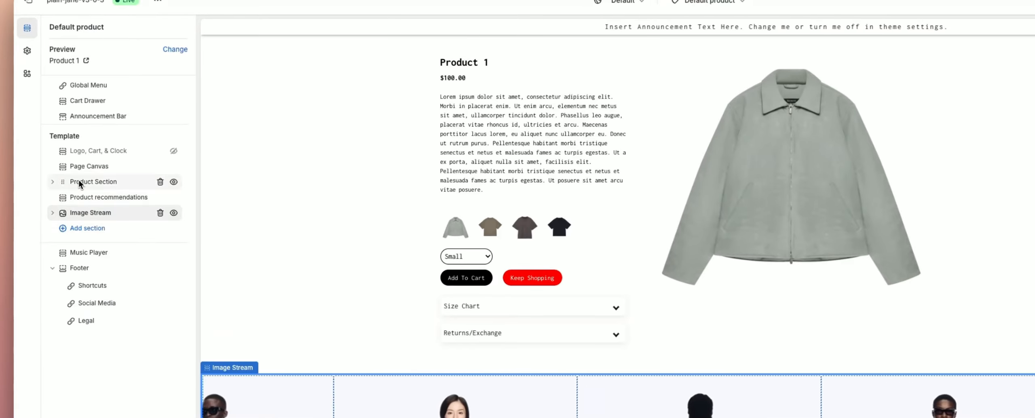
Step: Leave the template editor and open the theme store at shop.openspaces.design in a new browser tab
{"action": "left_click", "coordinate": [78, 166]}
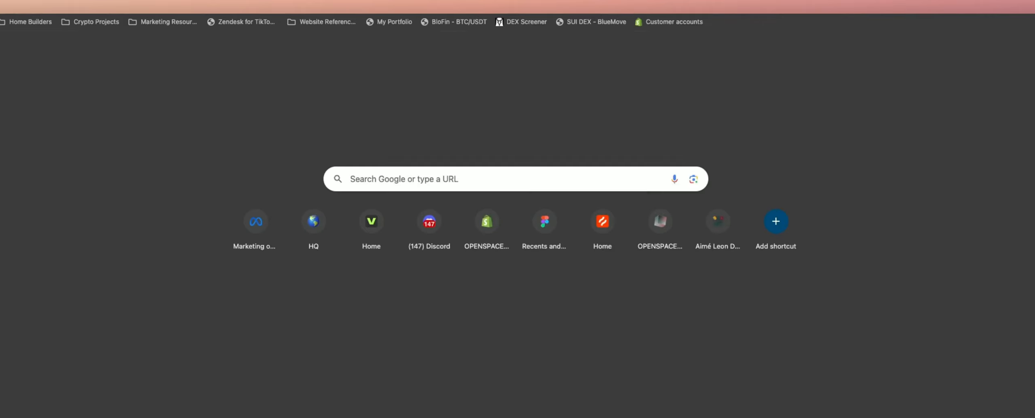
{"action": "type", "text": "shop.openspace"}
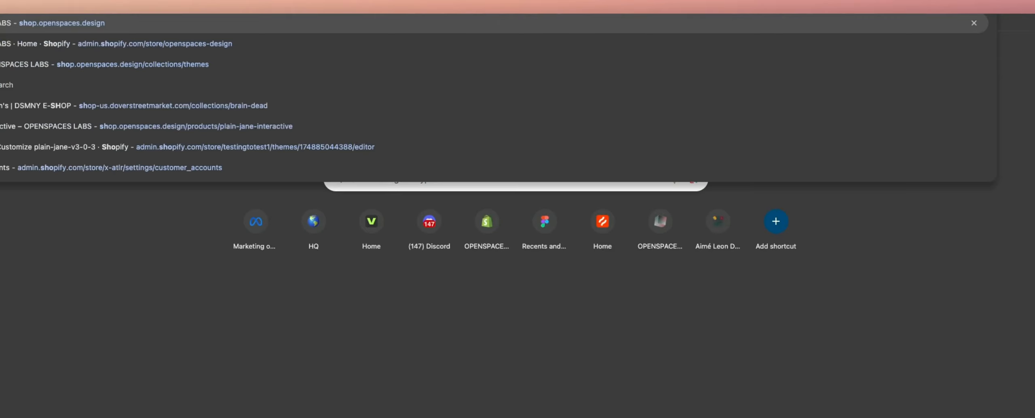
{"action": "key", "text": "Return"}
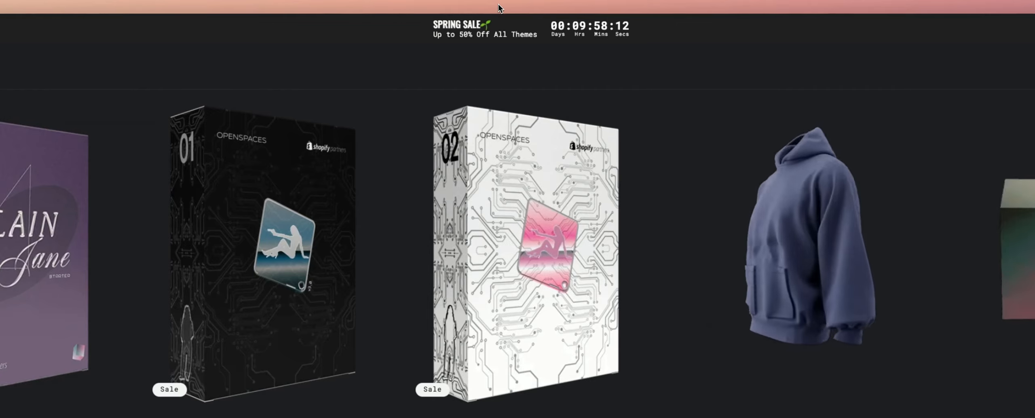
Step: Go to the openspaces.design website and open its live support chat
{"action": "left_click", "coordinate": [499, 5]}
{"action": "type", "text": "openspace"}
{"action": "key", "text": "Down"}
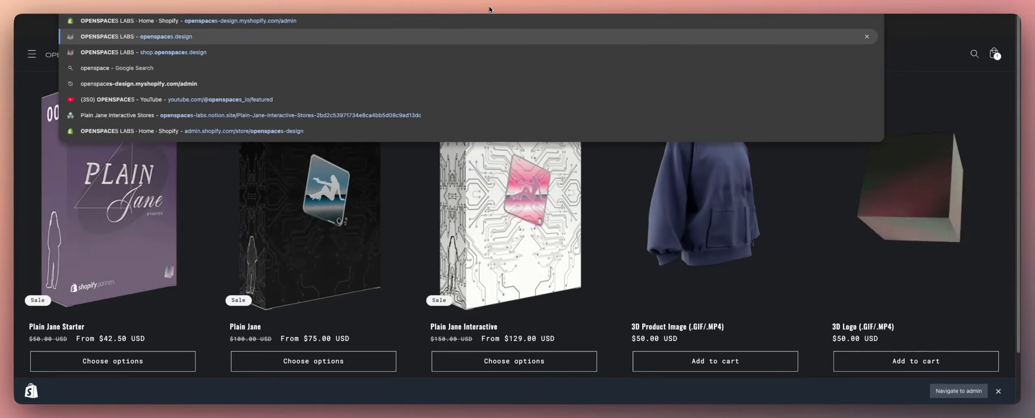
{"action": "key", "text": "Return"}
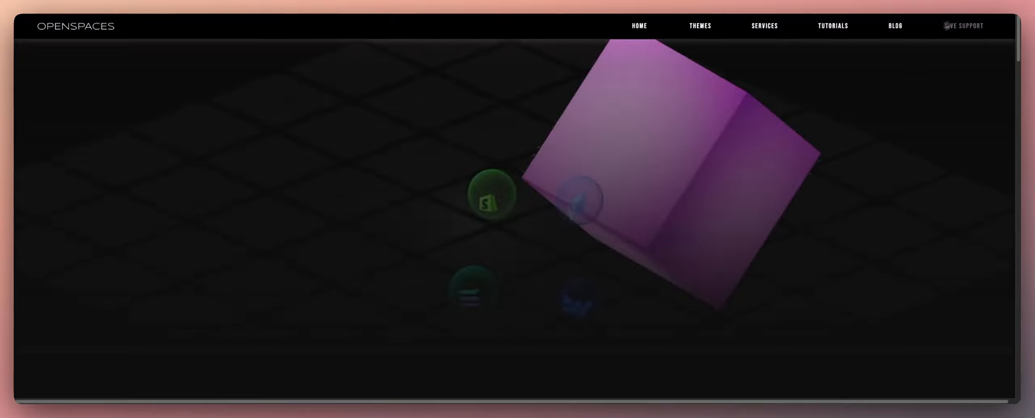
{"action": "left_click", "coordinate": [964, 28]}
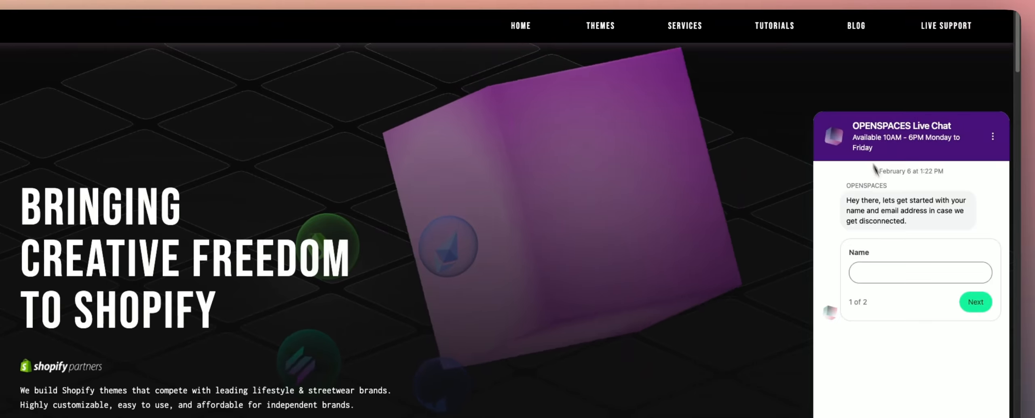